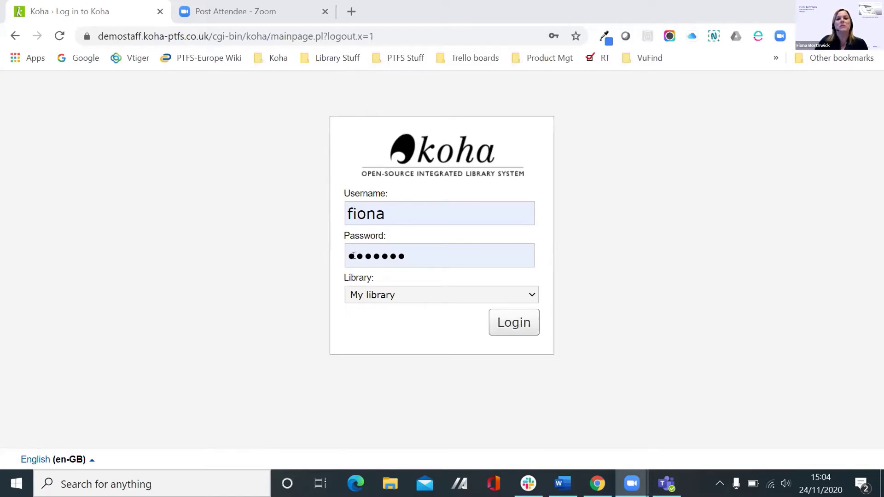
Log in to the Koha staff client with My library as the login library.
{"action": "left_click", "coordinate": [386, 295]}
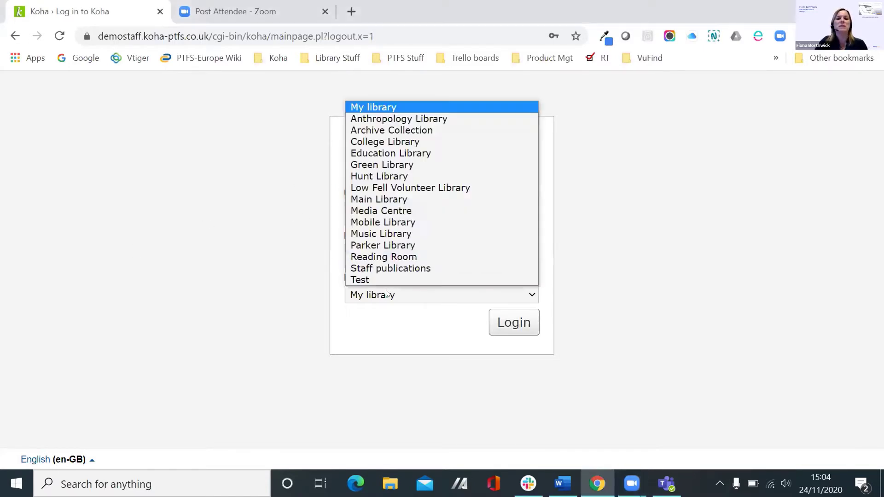
{"action": "left_click", "coordinate": [417, 331]}
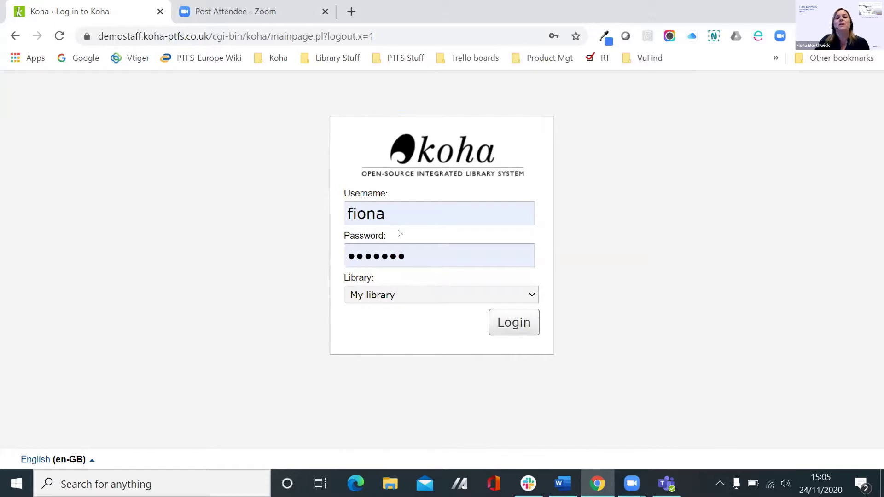
{"action": "left_click", "coordinate": [517, 327]}
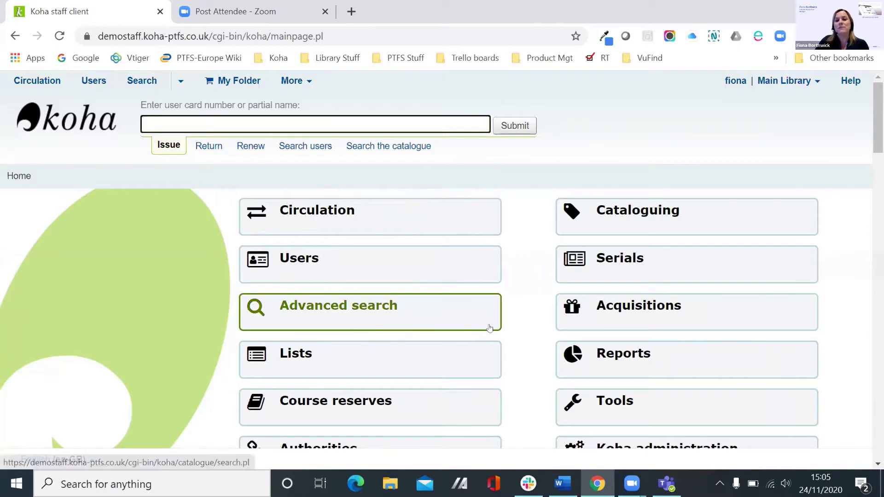
{"action": "scroll", "coordinate": [489, 328], "scroll_direction": "down", "scroll_amount": 1}
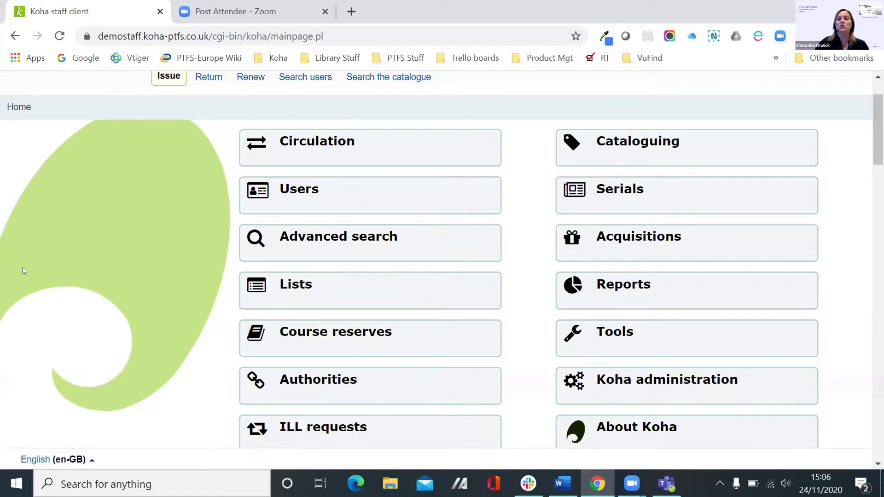
{"action": "scroll", "coordinate": [138, 308], "scroll_direction": "up", "scroll_amount": 3}
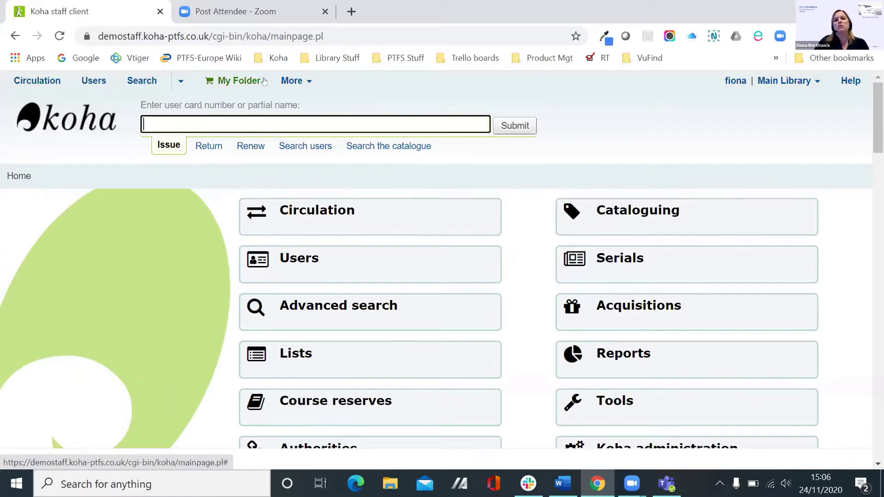
{"action": "left_click", "coordinate": [290, 81]}
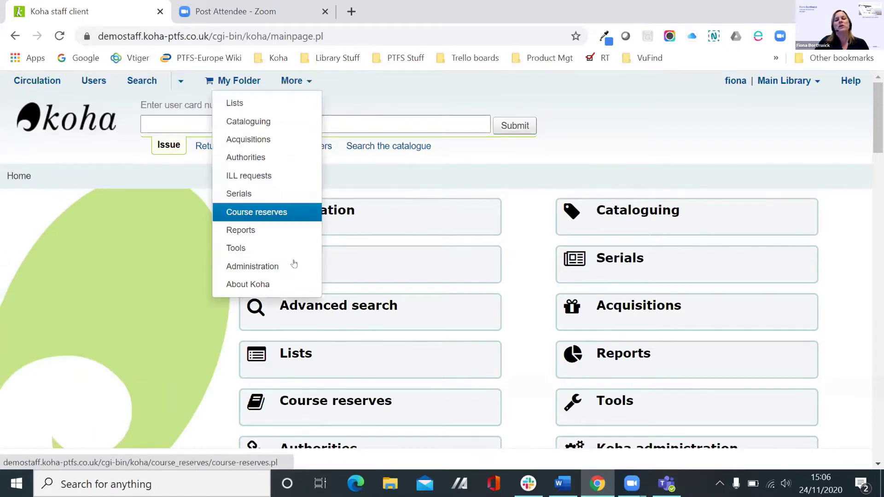
{"action": "left_click", "coordinate": [606, 115]}
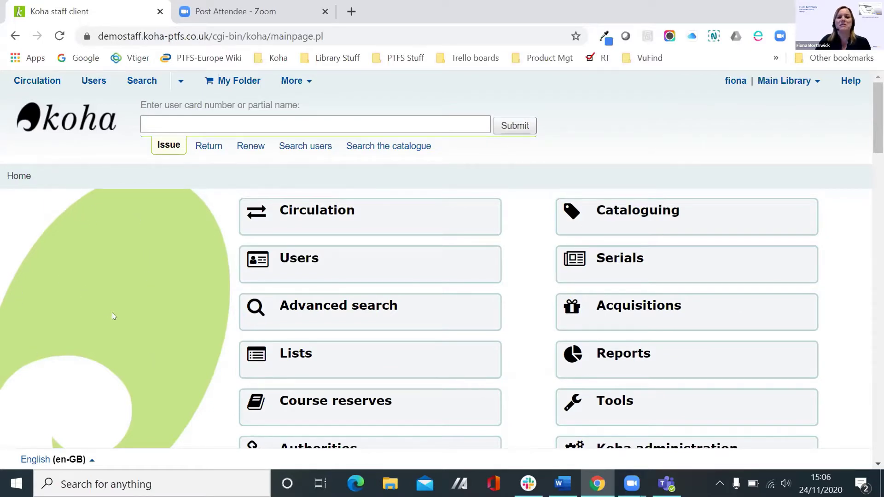
{"action": "scroll", "coordinate": [114, 216], "scroll_direction": "down", "scroll_amount": 1}
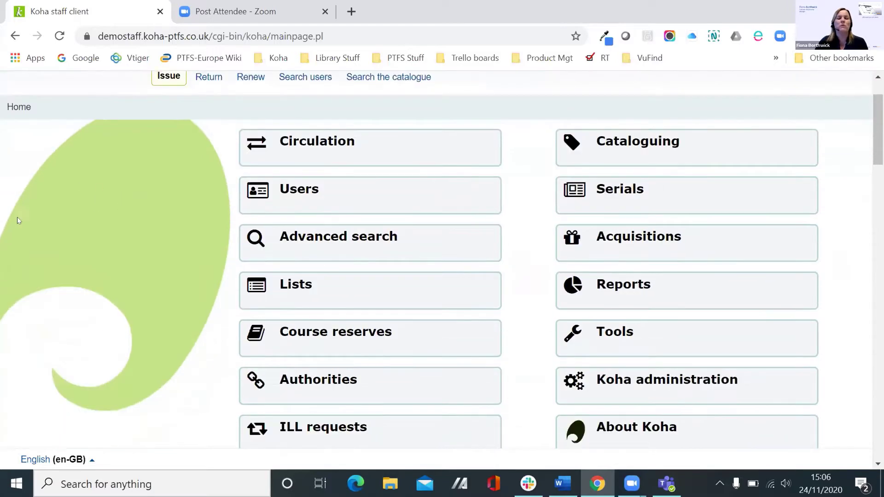
{"action": "scroll", "coordinate": [17, 221], "scroll_direction": "down", "scroll_amount": 5}
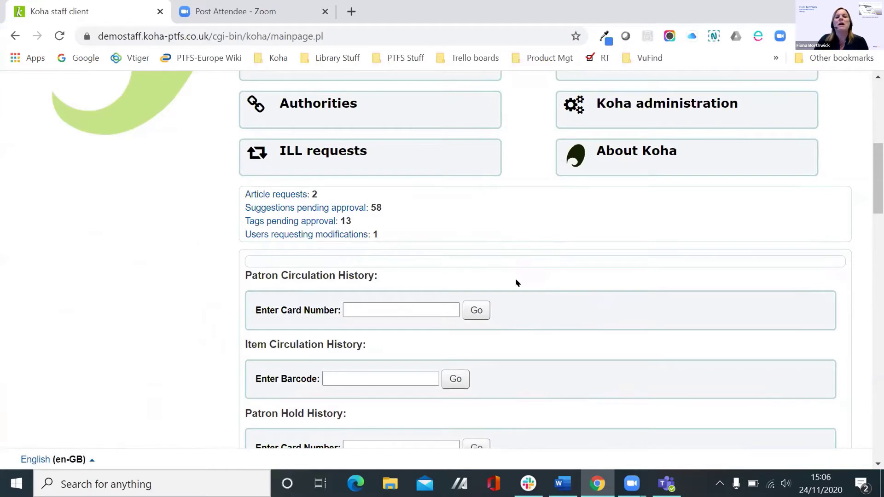
{"action": "scroll", "coordinate": [517, 283], "scroll_direction": "down", "scroll_amount": 2}
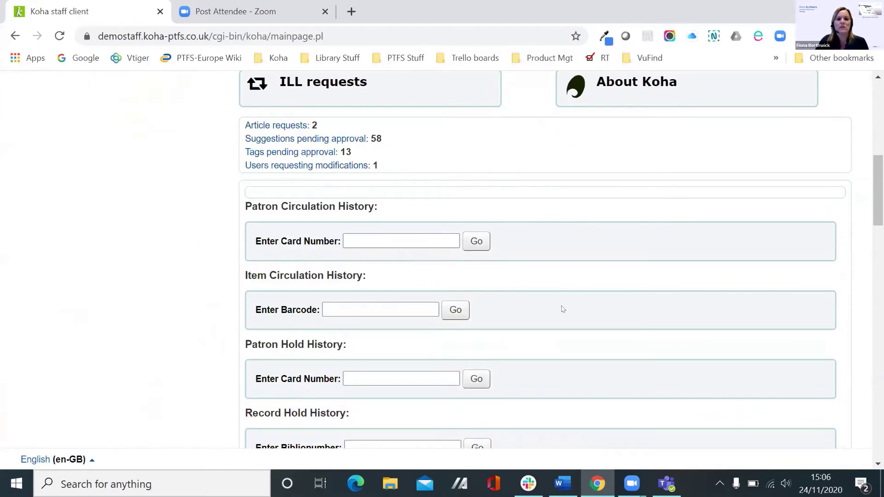
{"action": "scroll", "coordinate": [563, 309], "scroll_direction": "down", "scroll_amount": 5}
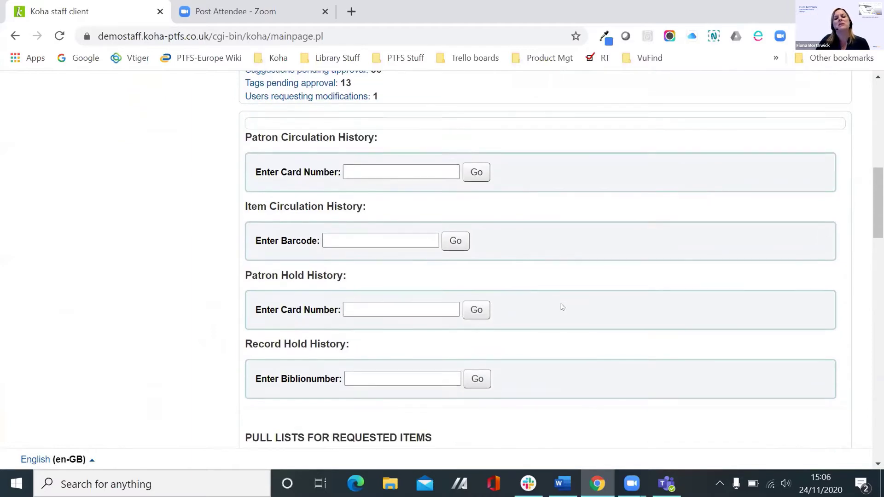
{"action": "scroll", "coordinate": [562, 302], "scroll_direction": "down", "scroll_amount": 8}
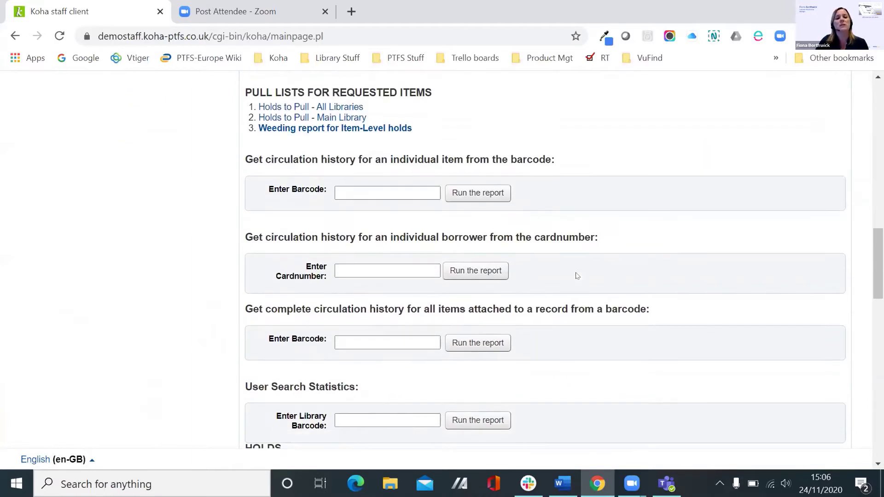
{"action": "scroll", "coordinate": [576, 272], "scroll_direction": "down", "scroll_amount": 2}
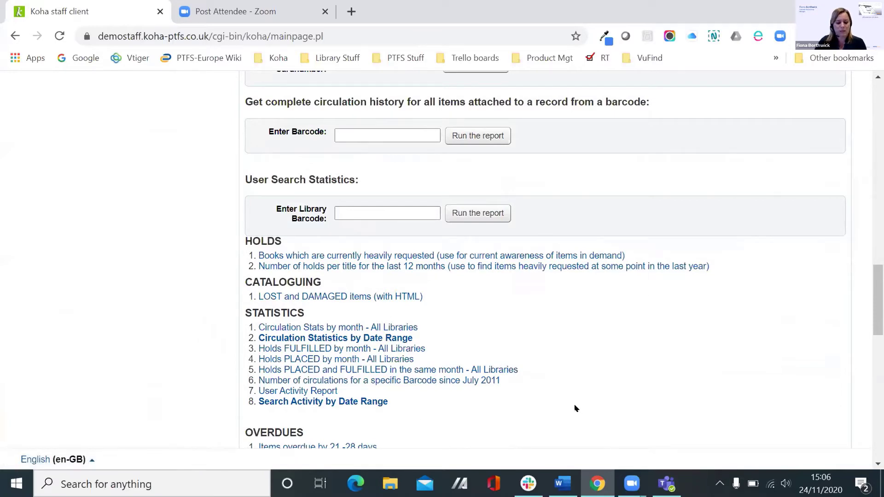
{"action": "scroll", "coordinate": [52, 373], "scroll_direction": "up", "scroll_amount": 15}
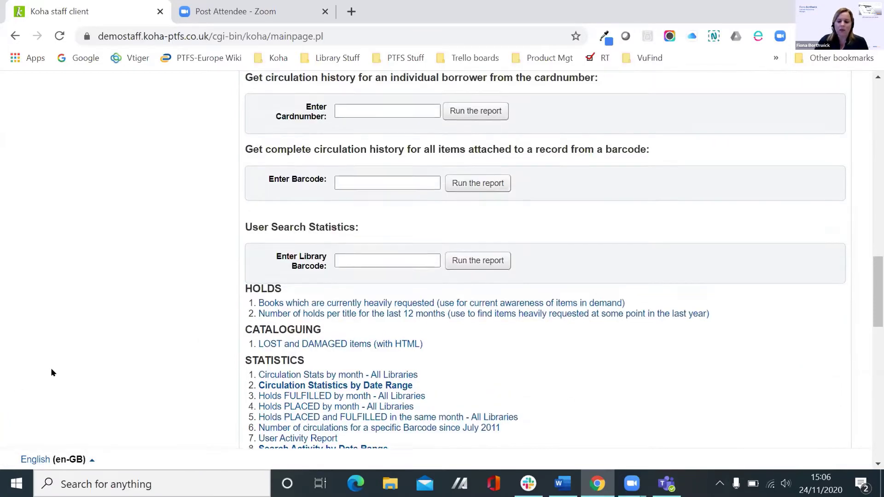
{"action": "scroll", "coordinate": [52, 372], "scroll_direction": "up", "scroll_amount": 8}
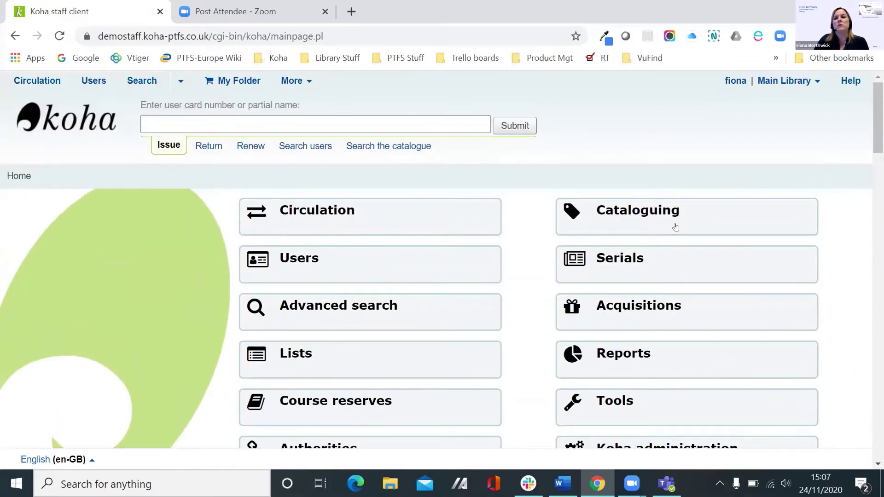
Open the Koha 19.11 Manual from Help in a new tab, then return to the staff client.
{"action": "left_click", "coordinate": [839, 81]}
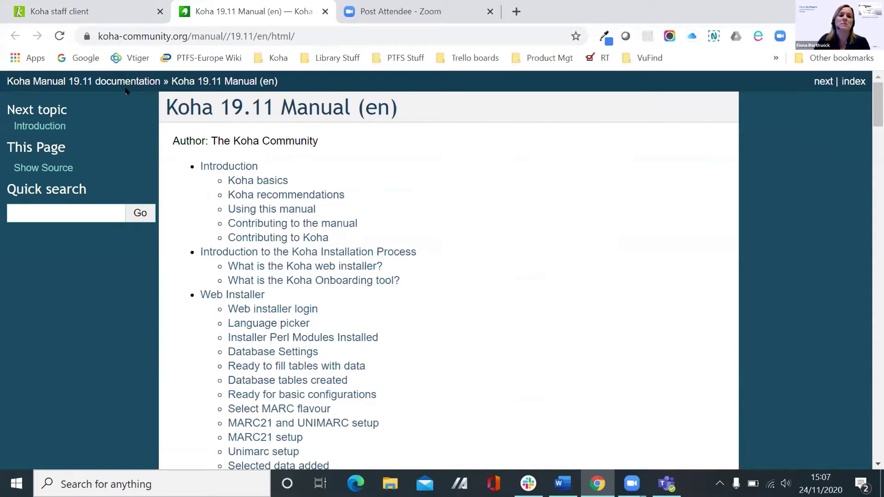
{"action": "left_click", "coordinate": [39, 11]}
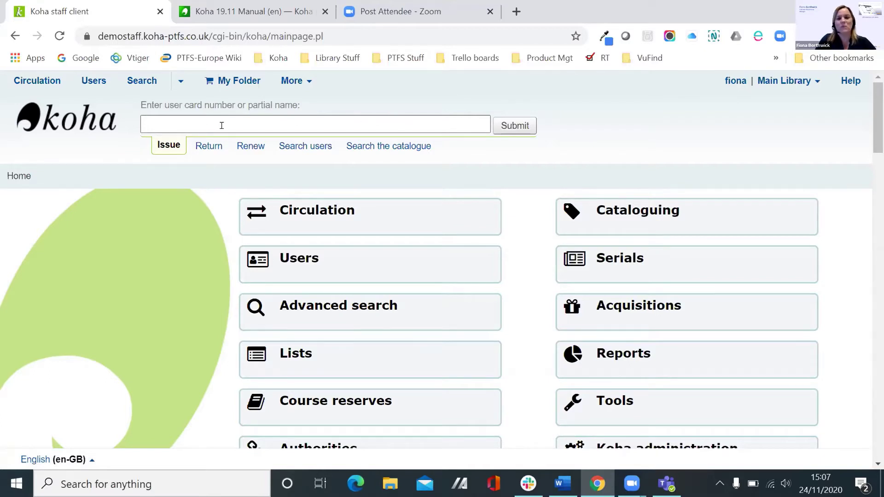
{"action": "left_click", "coordinate": [209, 146]}
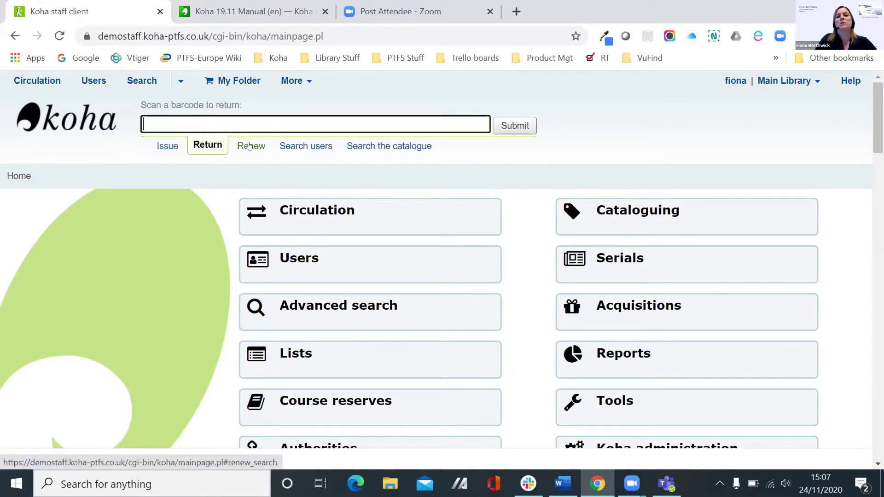
{"action": "left_click", "coordinate": [249, 147]}
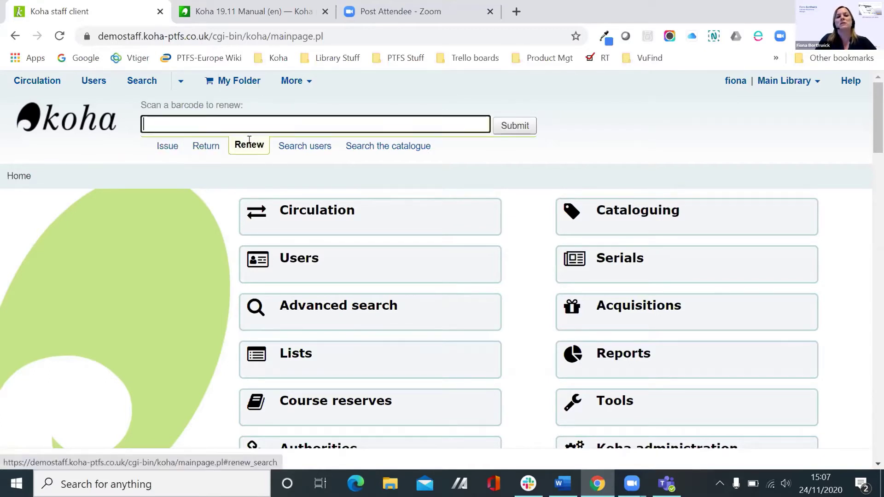
{"action": "left_click", "coordinate": [168, 146]}
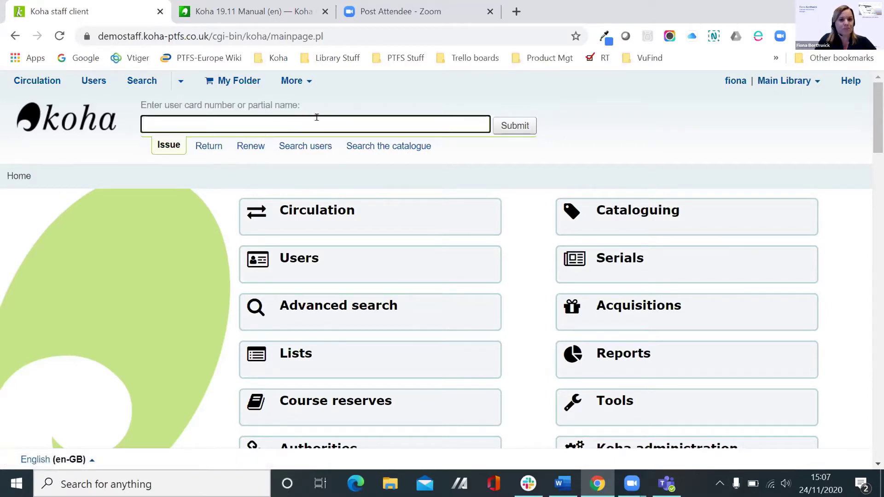
{"action": "left_click", "coordinate": [400, 140]}
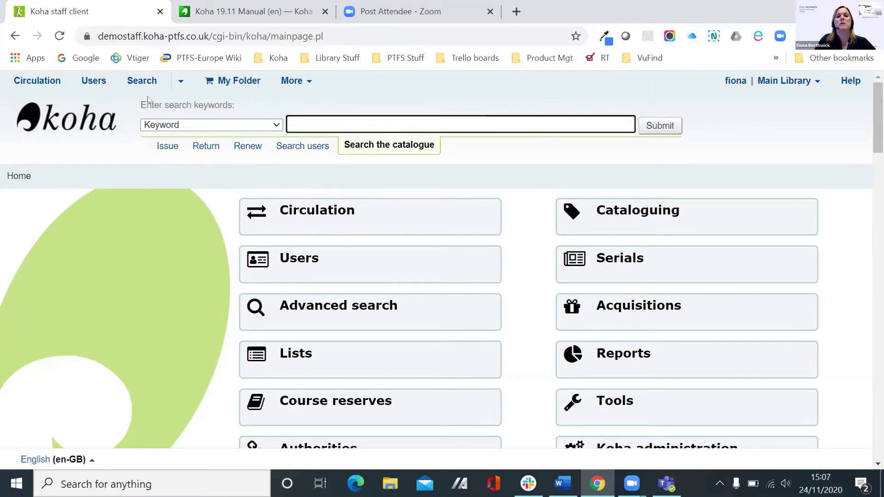
{"action": "left_click_drag", "start_coordinate": [136, 110], "coordinate": [252, 115]}
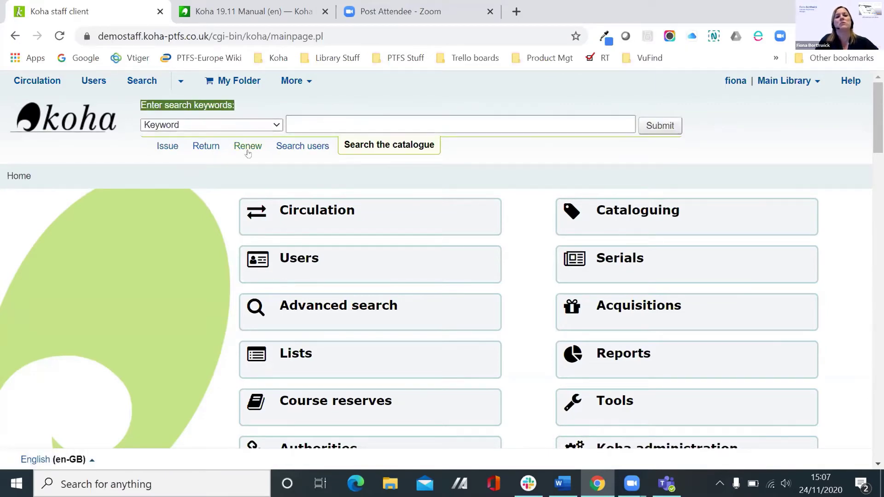
{"action": "left_click", "coordinate": [167, 145]}
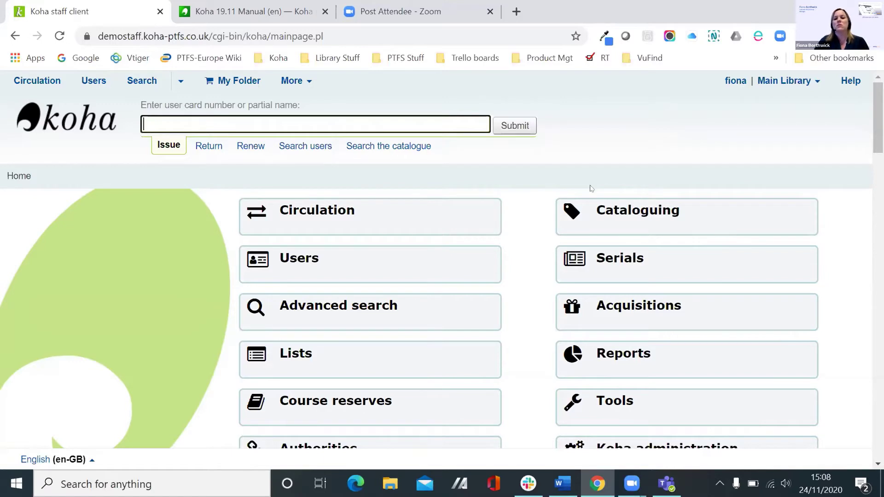
{"action": "left_click", "coordinate": [621, 313]}
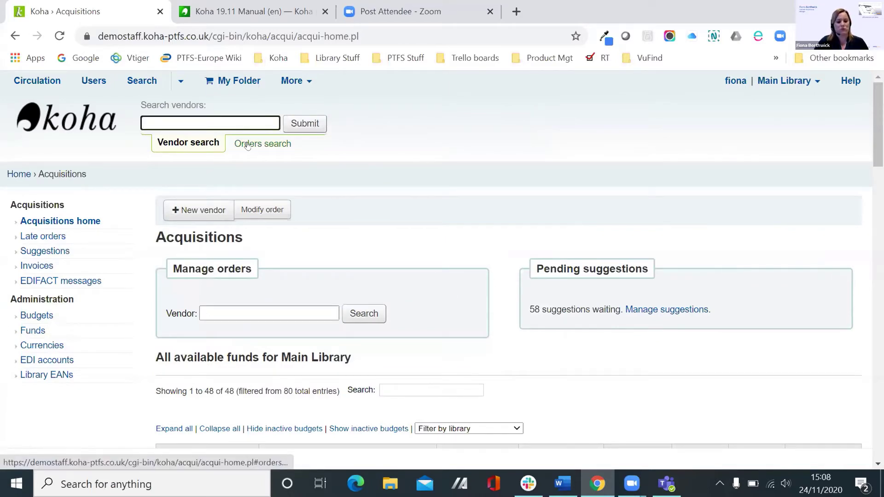
{"action": "left_click", "coordinate": [62, 118]}
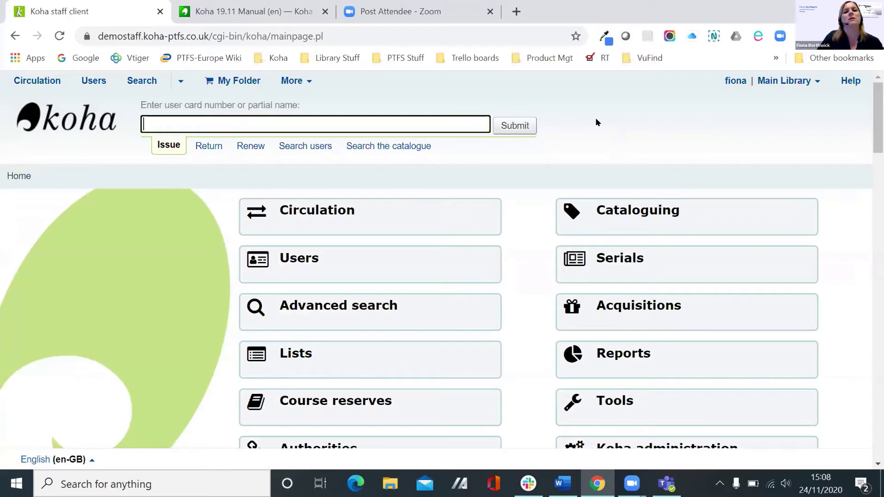
{"action": "left_click", "coordinate": [312, 147]}
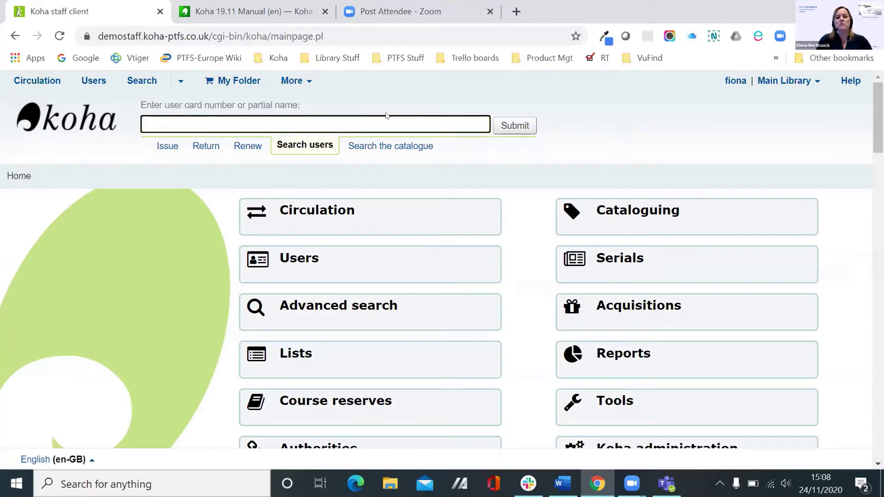
Search users by the patron's card number and view their details, including 4.00 outstanding charges.
{"action": "type", "text": "FB11"}
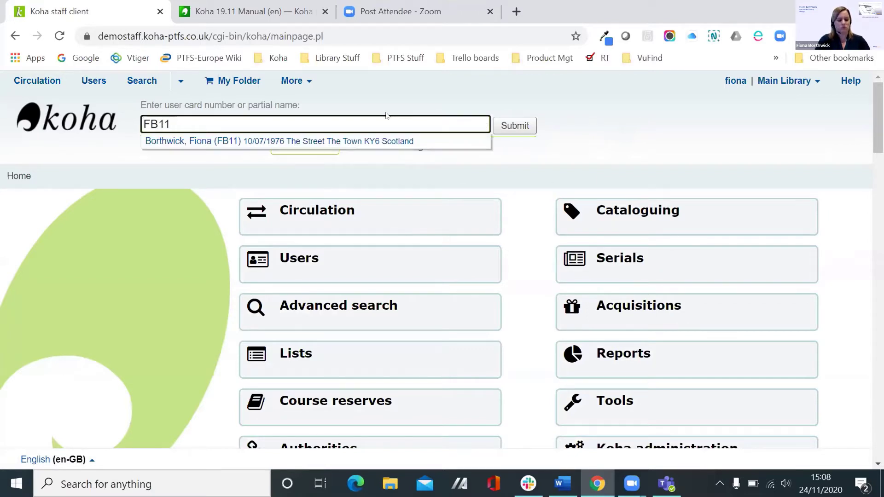
{"action": "key", "text": "Return"}
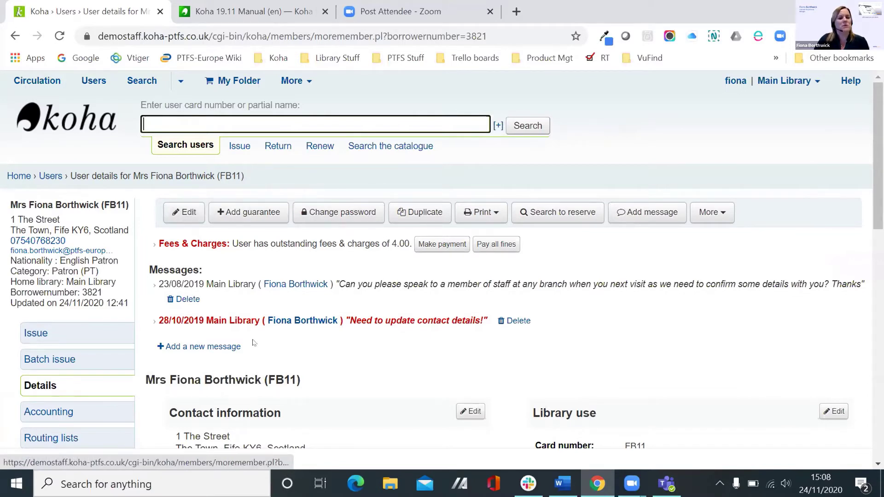
{"action": "scroll", "coordinate": [184, 286], "scroll_direction": "down", "scroll_amount": 3}
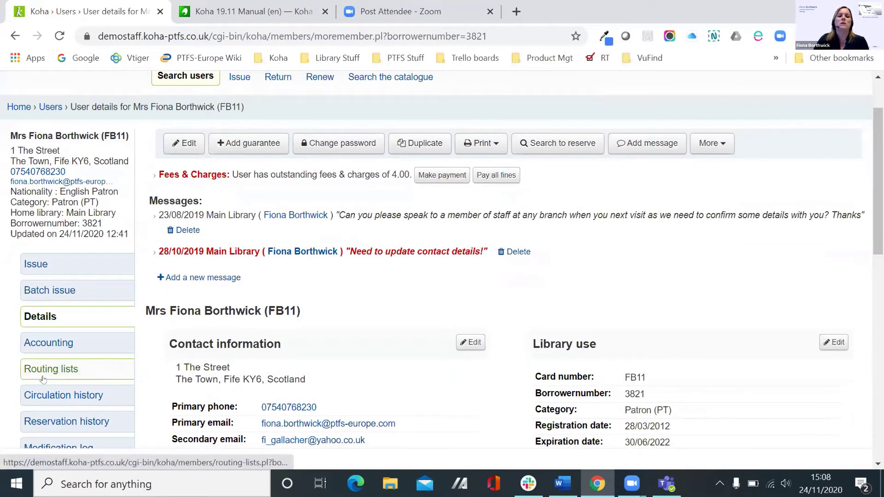
{"action": "scroll", "coordinate": [63, 389], "scroll_direction": "down", "scroll_amount": 3}
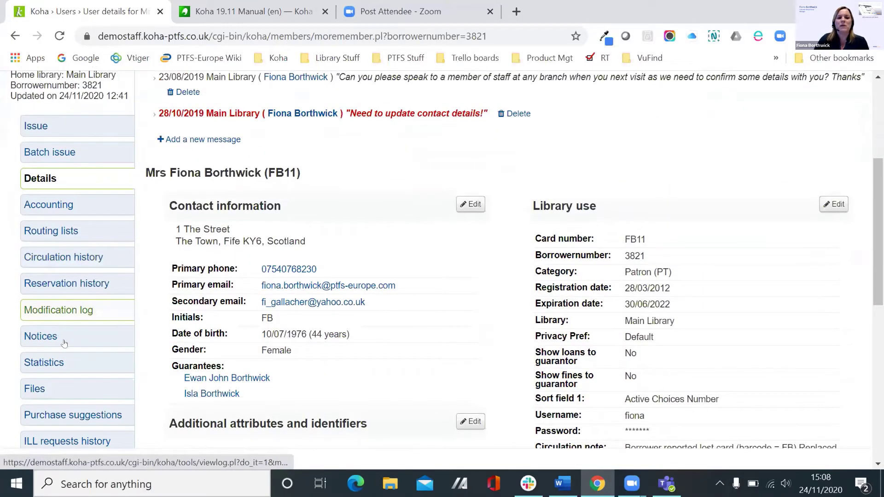
{"action": "scroll", "coordinate": [69, 331], "scroll_direction": "up", "scroll_amount": 1}
{"action": "scroll", "coordinate": [70, 321], "scroll_direction": "up", "scroll_amount": 1}
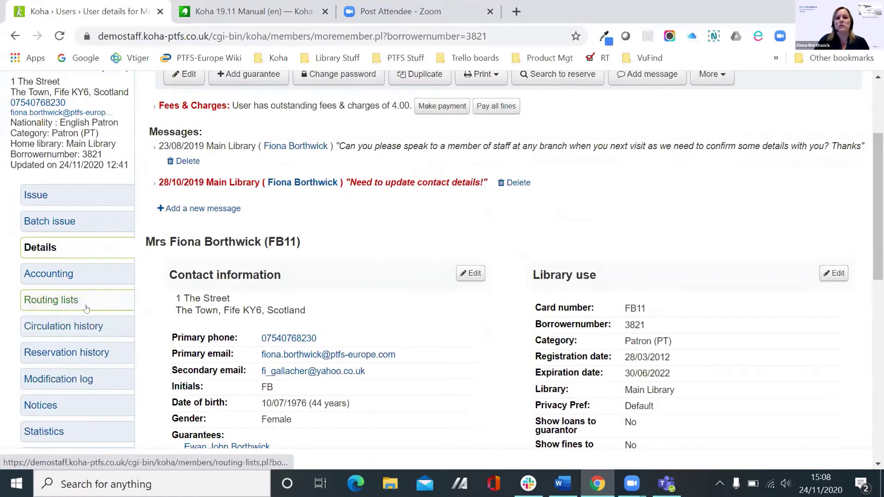
{"action": "scroll", "coordinate": [92, 309], "scroll_direction": "down", "scroll_amount": 8}
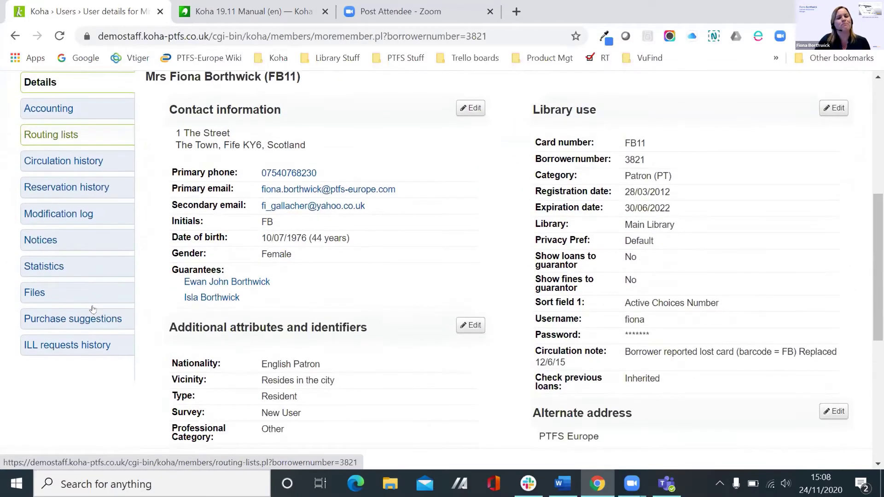
{"action": "scroll", "coordinate": [98, 308], "scroll_direction": "down", "scroll_amount": 2}
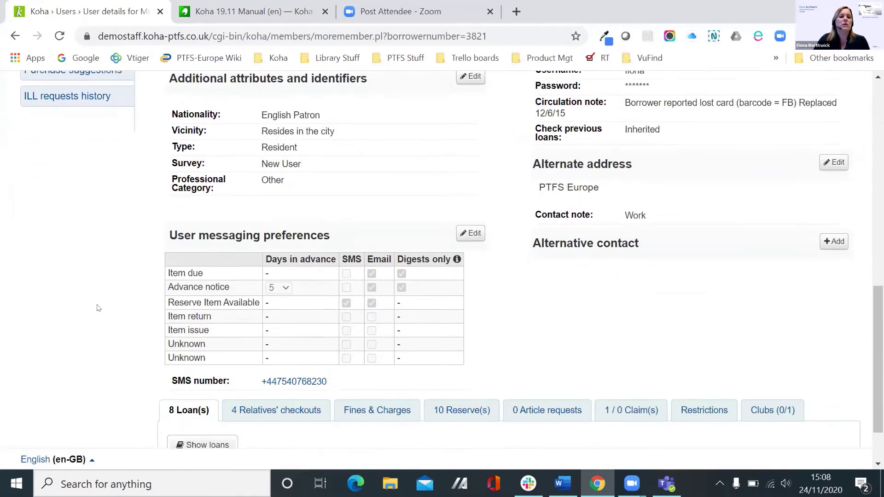
{"action": "scroll", "coordinate": [98, 308], "scroll_direction": "down", "scroll_amount": 2}
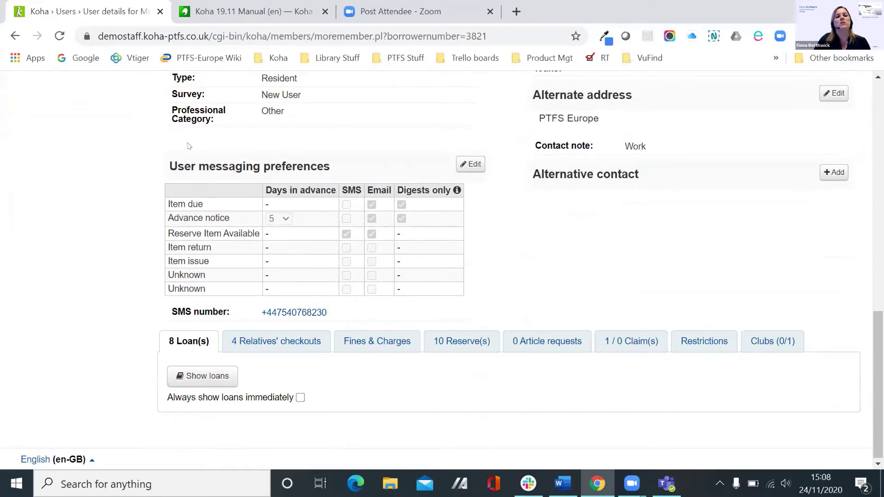
{"action": "left_click_drag", "start_coordinate": [166, 159], "coordinate": [339, 159]}
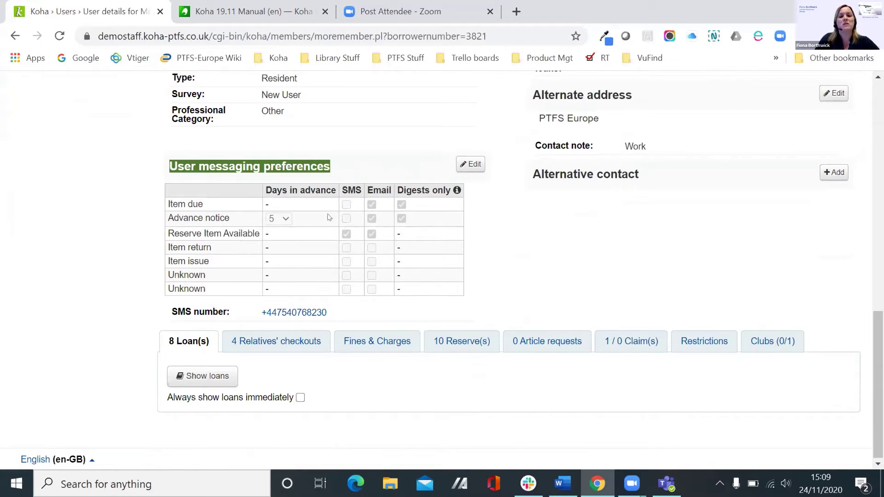
{"action": "left_click_drag", "start_coordinate": [169, 227], "coordinate": [347, 234]}
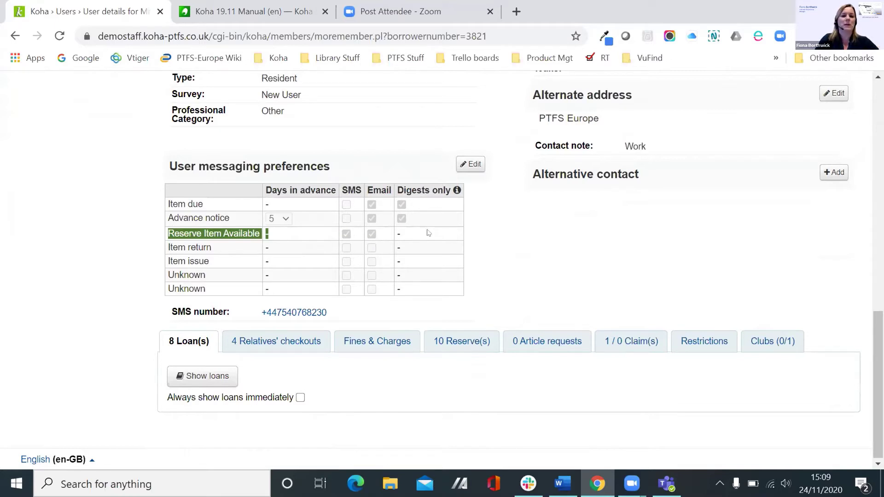
{"action": "left_click", "coordinate": [526, 225]}
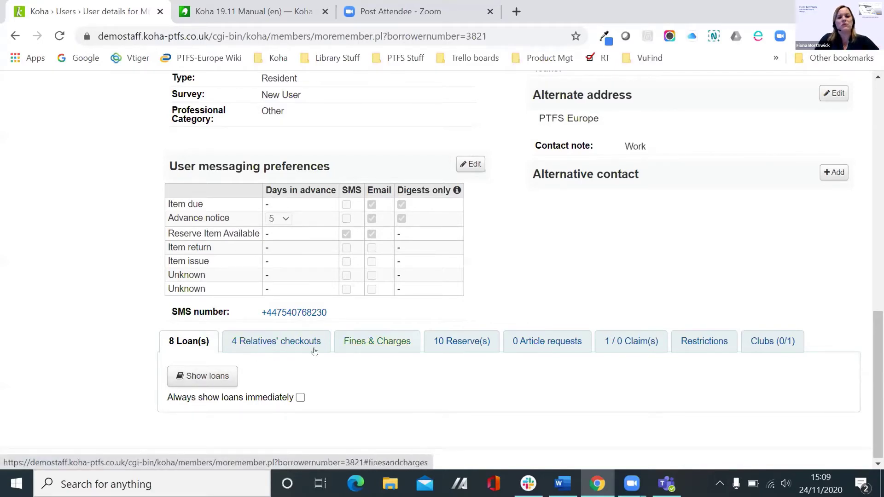
Display the patron's current loans table.
{"action": "left_click", "coordinate": [225, 380]}
{"action": "scroll", "coordinate": [417, 292], "scroll_direction": "down", "scroll_amount": 2}
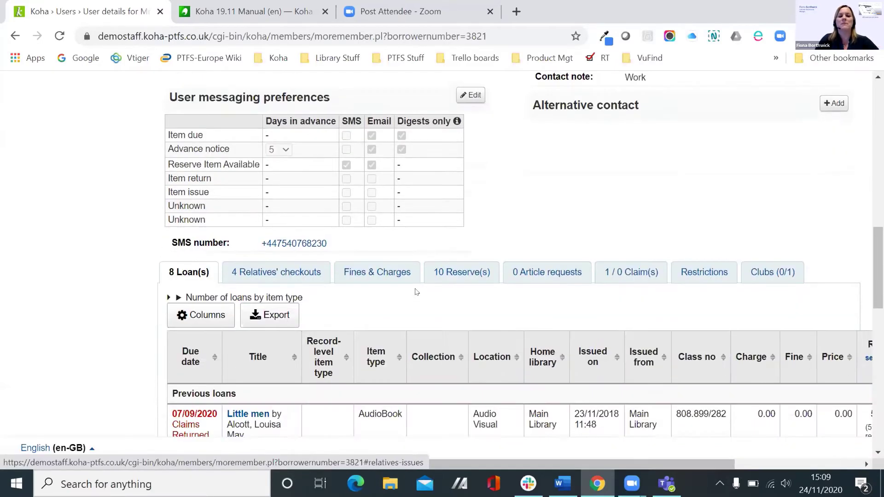
{"action": "scroll", "coordinate": [417, 292], "scroll_direction": "down", "scroll_amount": 2}
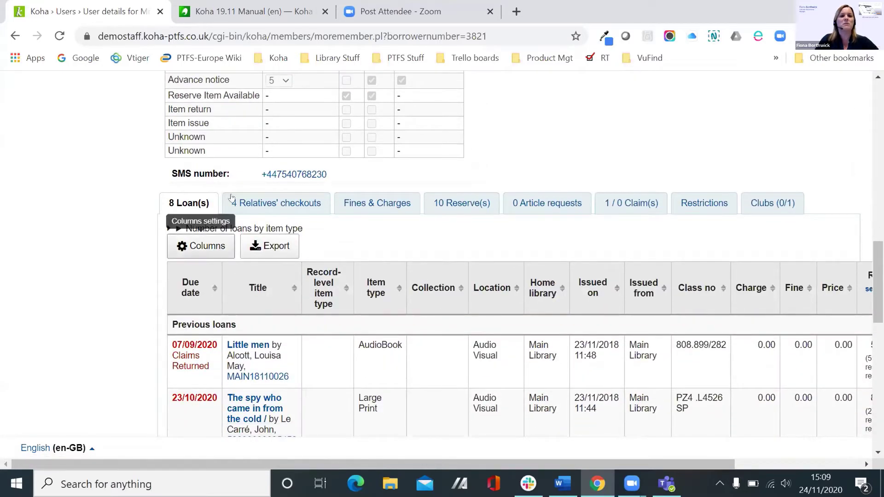
{"action": "scroll", "coordinate": [350, 242], "scroll_direction": "down", "scroll_amount": 2}
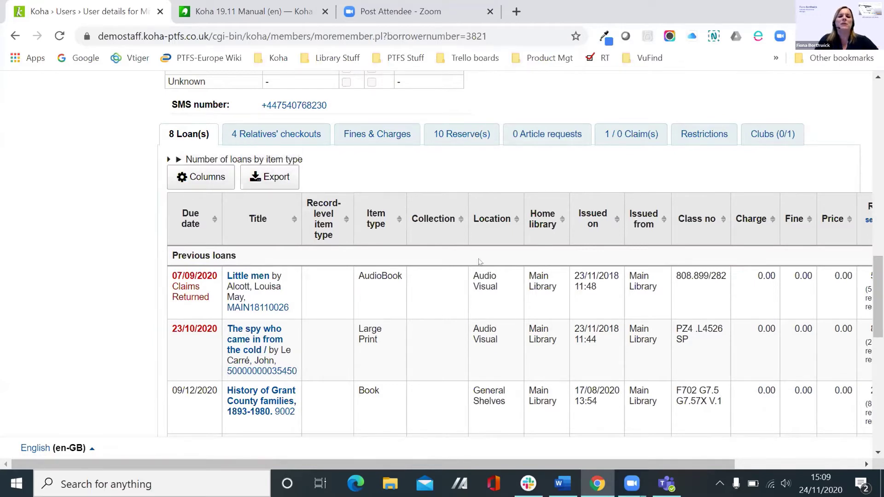
{"action": "scroll", "coordinate": [445, 327], "scroll_direction": "down", "scroll_amount": 1}
{"action": "scroll", "coordinate": [448, 297], "scroll_direction": "up", "scroll_amount": 1}
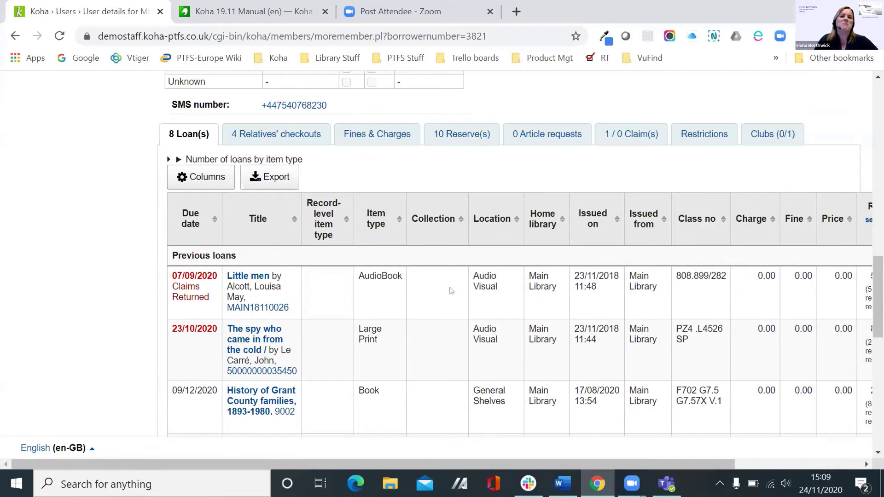
Hide the Collection column, sort loans by title, and open the Dark of the moon record.
{"action": "left_click", "coordinate": [216, 176]}
{"action": "left_click", "coordinate": [230, 255]}
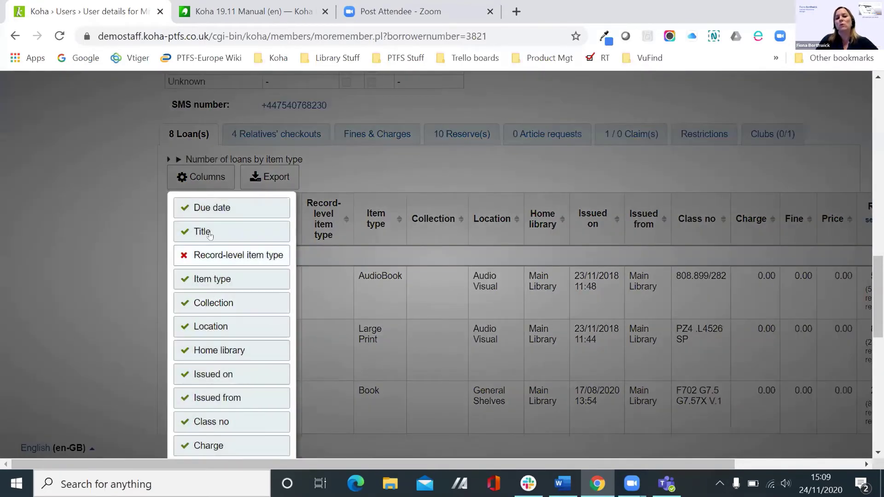
{"action": "left_click", "coordinate": [230, 255]}
{"action": "left_click", "coordinate": [213, 303]}
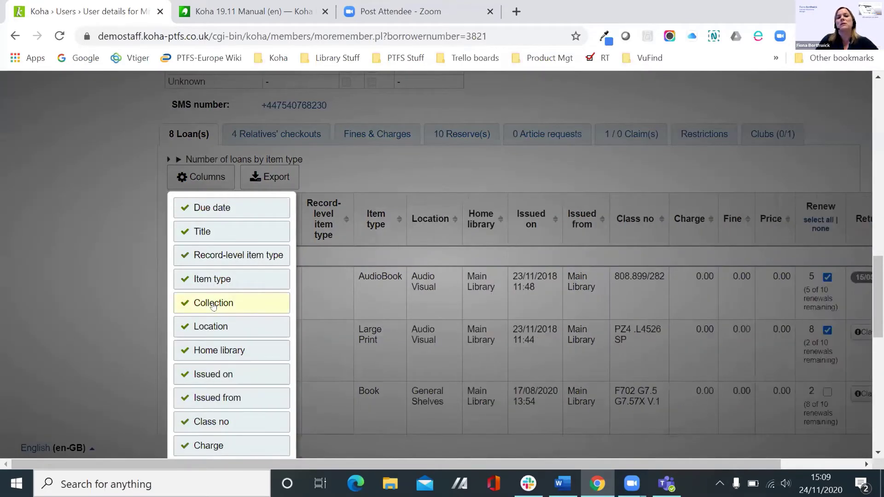
{"action": "left_click", "coordinate": [212, 306]}
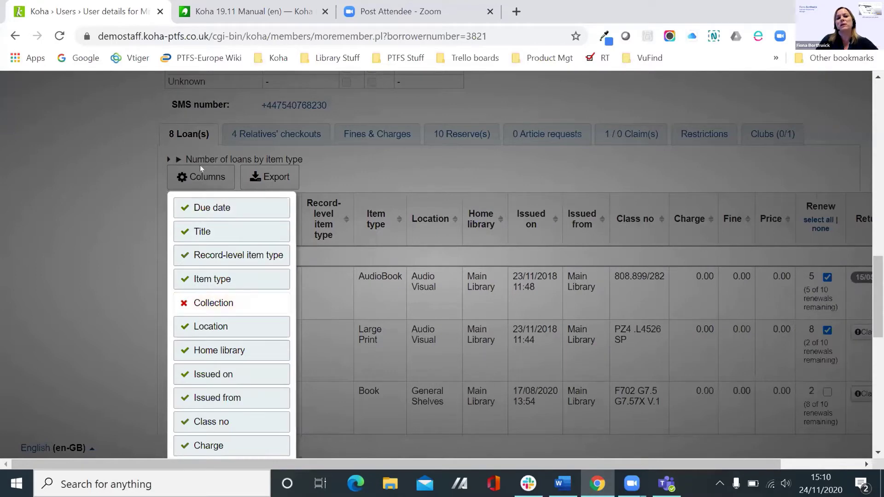
{"action": "left_click", "coordinate": [150, 187]}
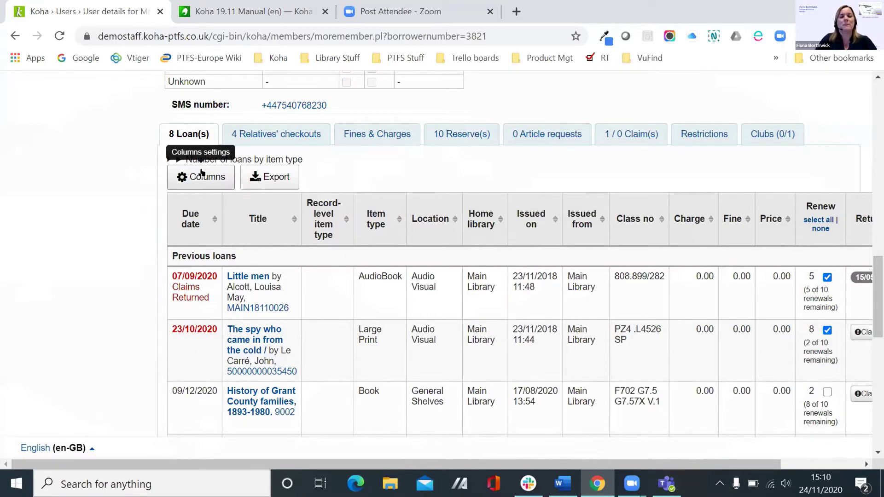
{"action": "left_click", "coordinate": [293, 220]}
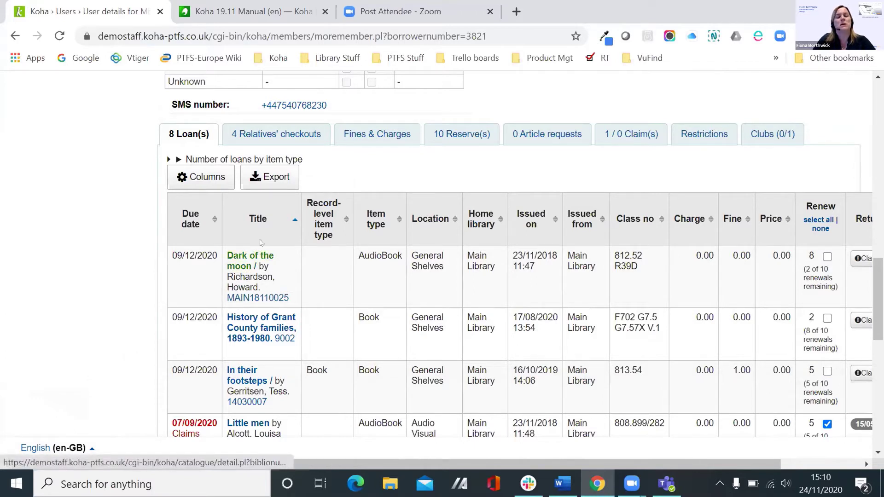
{"action": "left_click", "coordinate": [246, 262]}
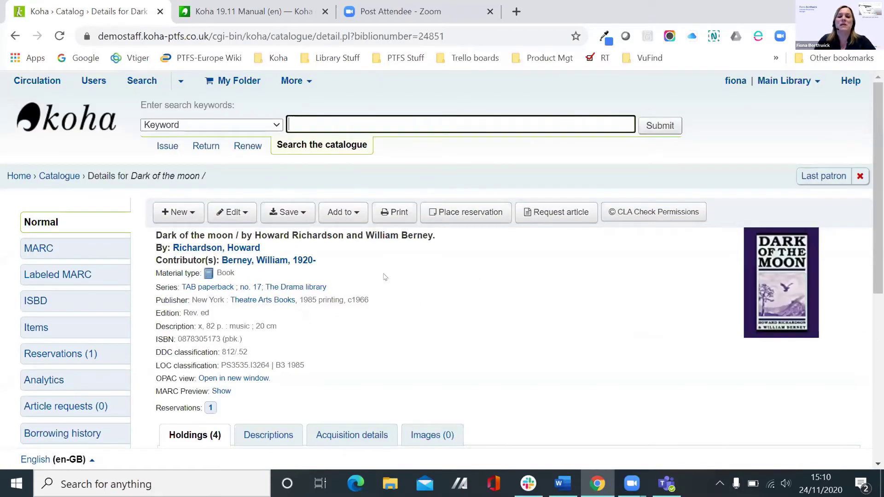
Review Dark of the moon's four 812.52 R39D holdings and bring up link options for copy 76011.
{"action": "scroll", "coordinate": [426, 261], "scroll_direction": "down", "scroll_amount": 3}
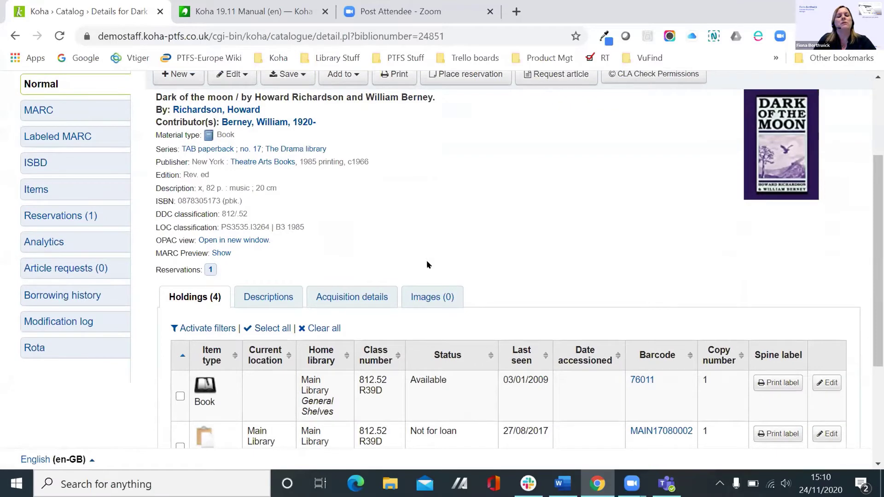
{"action": "scroll", "coordinate": [426, 265], "scroll_direction": "down", "scroll_amount": 2}
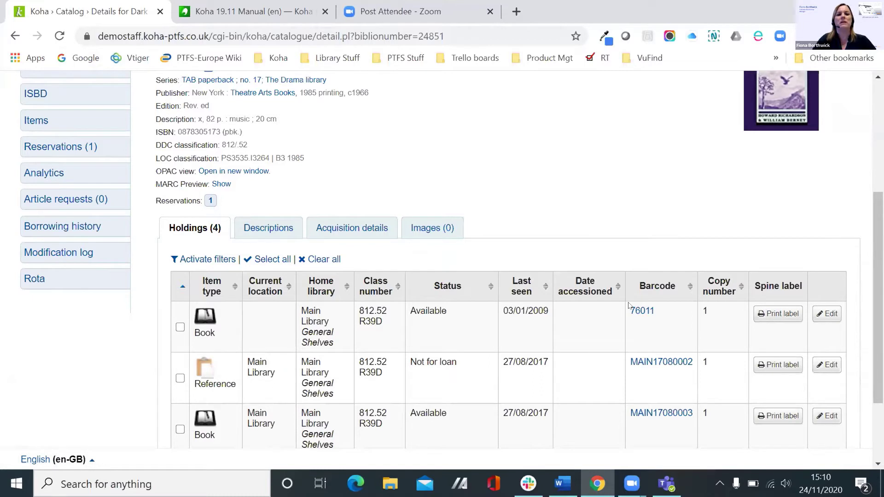
{"action": "right_click", "coordinate": [650, 314]}
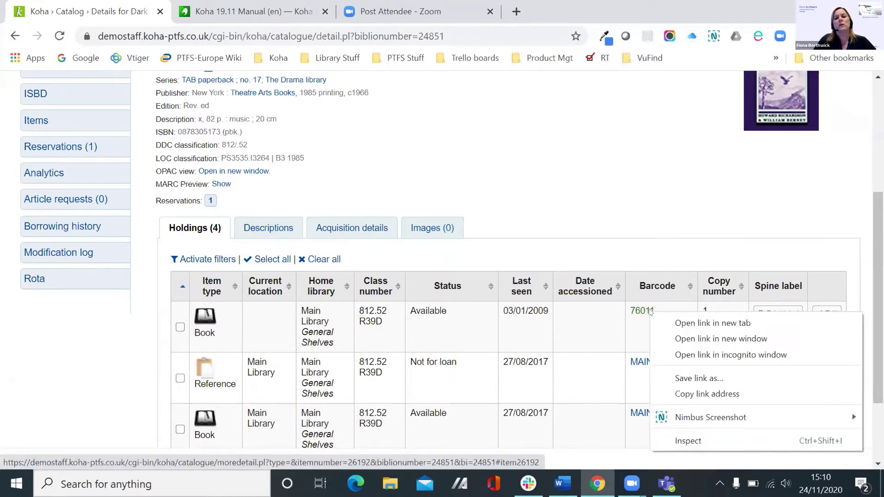
Open copy 76011's item details in a new tab, then go to the AudioBook copy's borrower.
{"action": "left_click", "coordinate": [714, 324]}
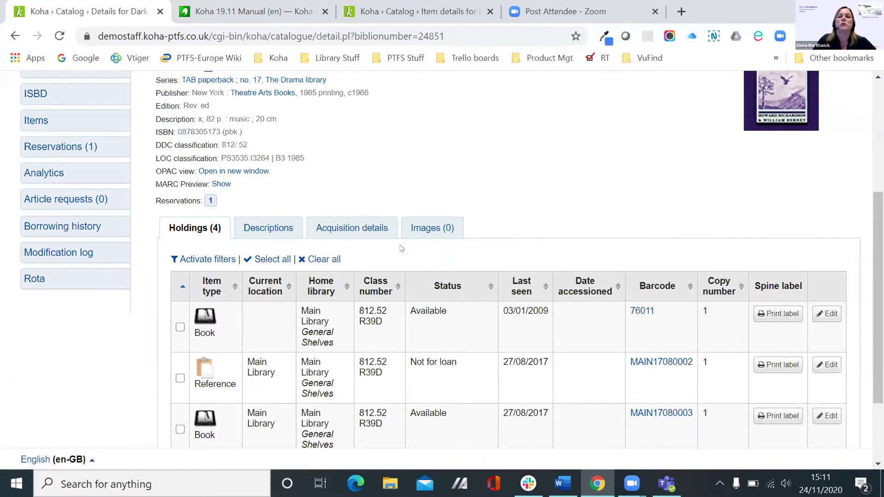
{"action": "scroll", "coordinate": [387, 250], "scroll_direction": "down", "scroll_amount": 2}
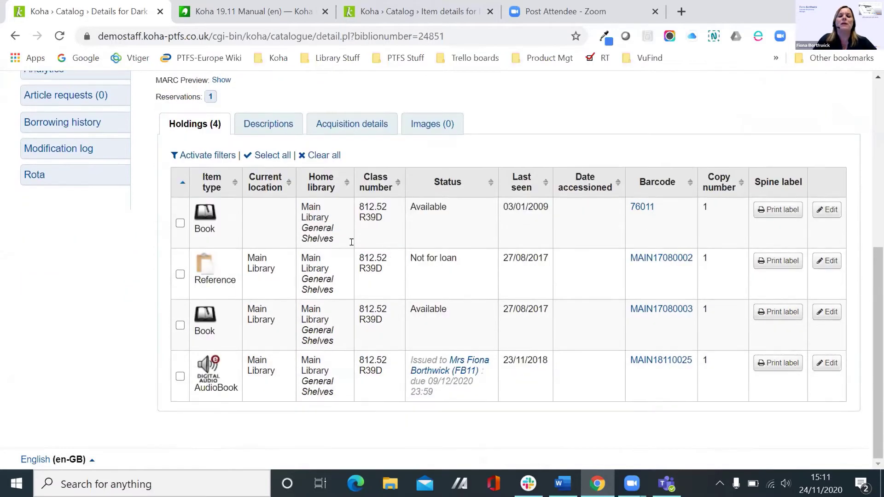
{"action": "left_click", "coordinate": [457, 360]}
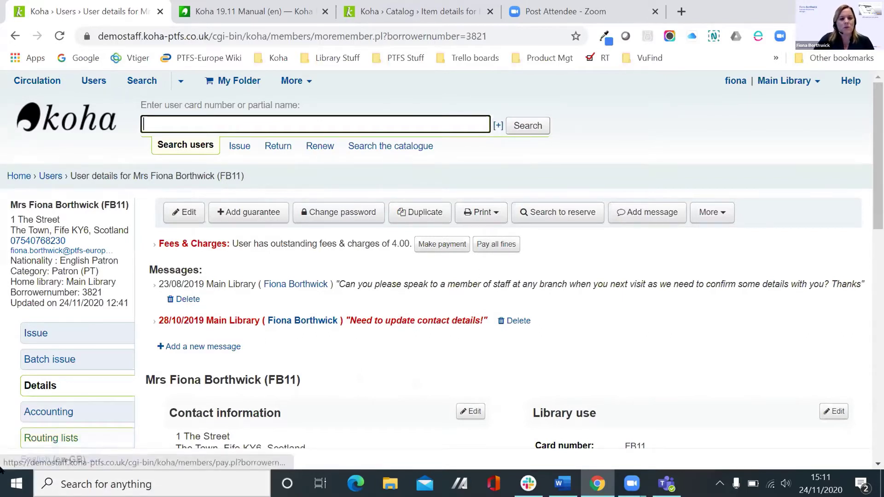
{"action": "left_click", "coordinate": [78, 126]}
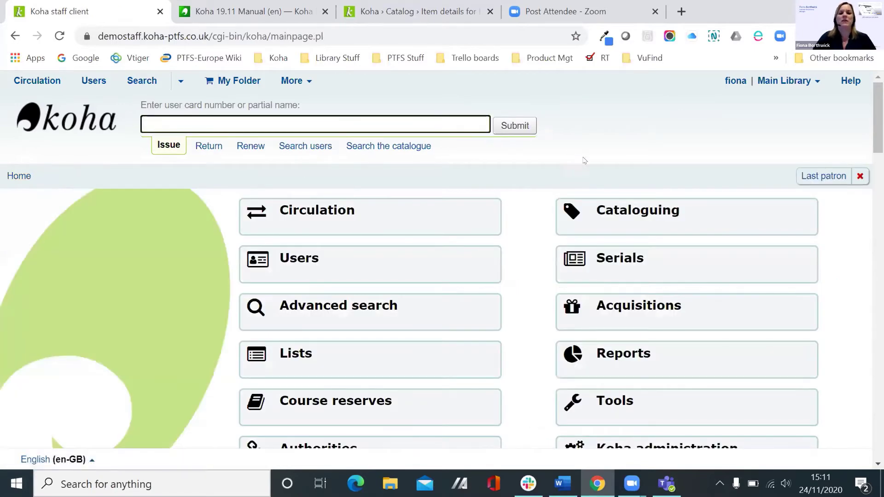
{"action": "scroll", "coordinate": [543, 207], "scroll_direction": "down", "scroll_amount": 3}
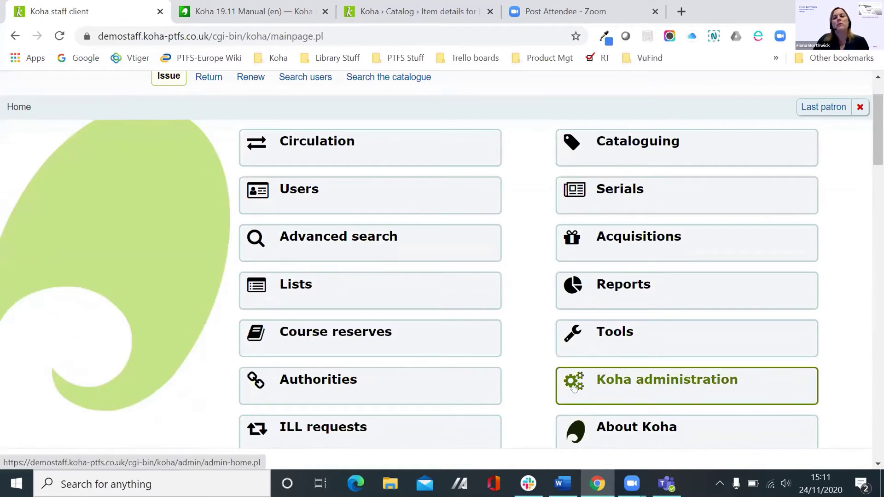
{"action": "left_click", "coordinate": [601, 389]}
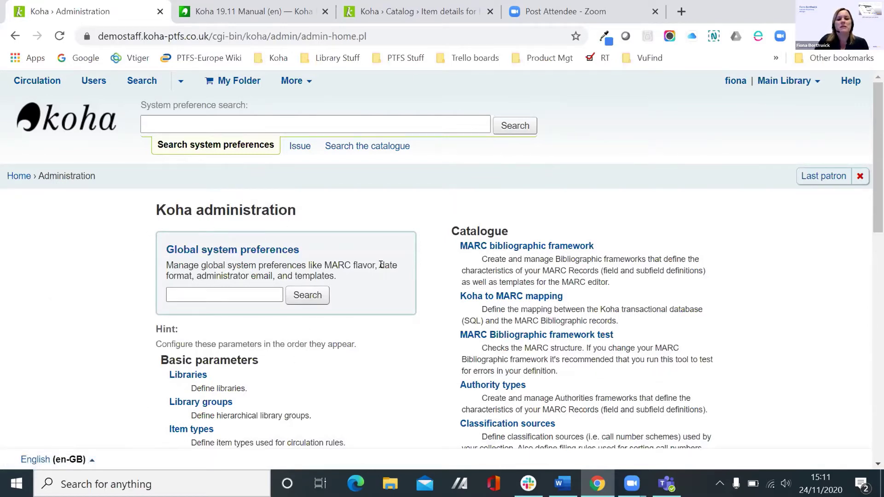
{"action": "scroll", "coordinate": [283, 293], "scroll_direction": "down", "scroll_amount": 1}
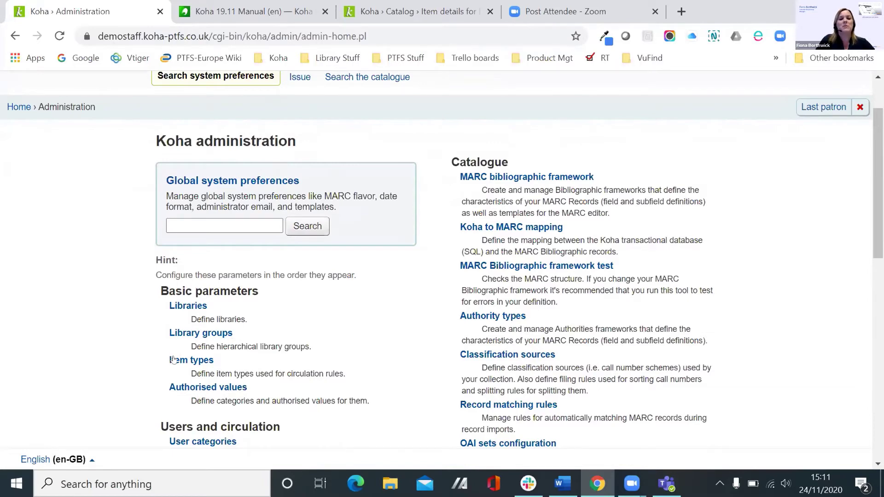
{"action": "scroll", "coordinate": [180, 438], "scroll_direction": "down", "scroll_amount": 1}
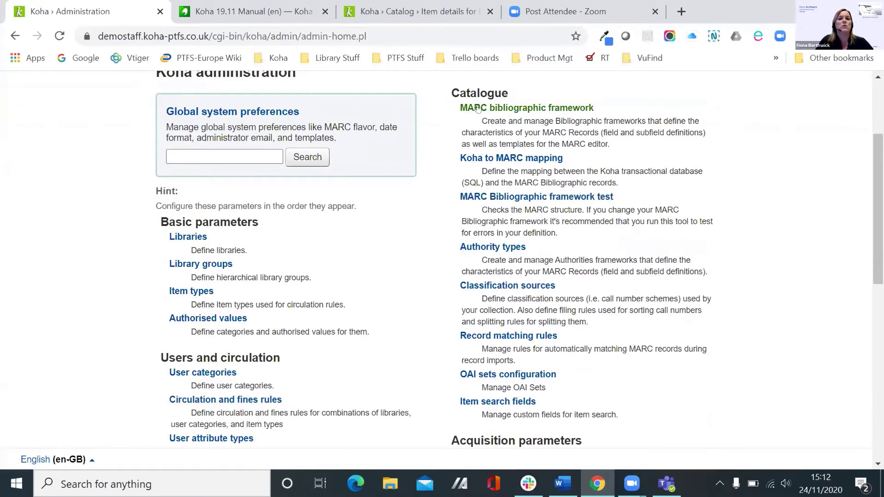
{"action": "scroll", "coordinate": [512, 264], "scroll_direction": "down", "scroll_amount": 3}
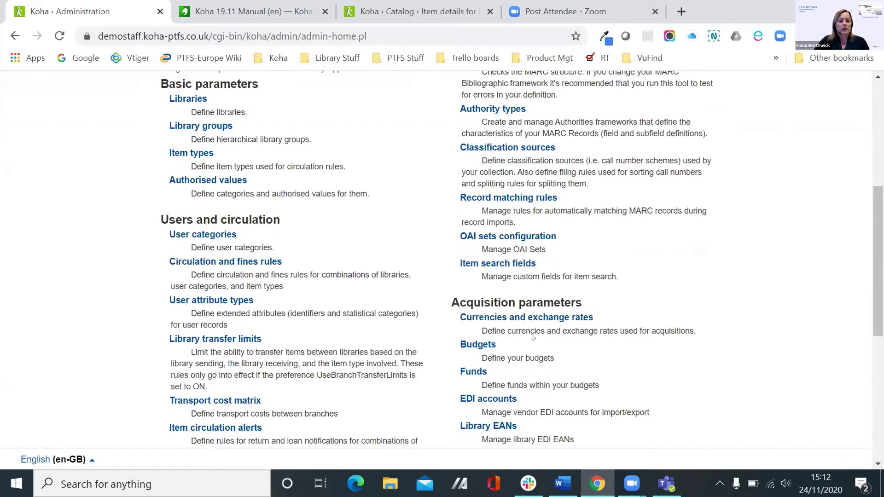
{"action": "scroll", "coordinate": [276, 156], "scroll_direction": "up", "scroll_amount": 2}
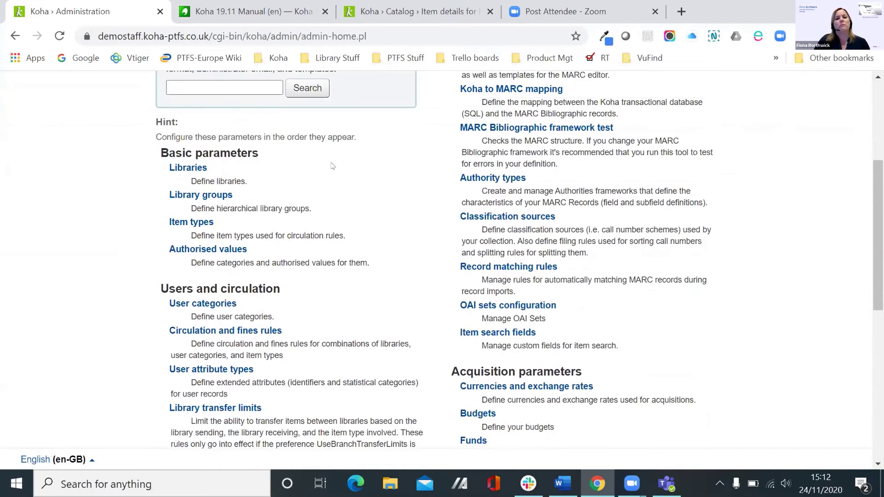
{"action": "scroll", "coordinate": [306, 226], "scroll_direction": "up", "scroll_amount": 3}
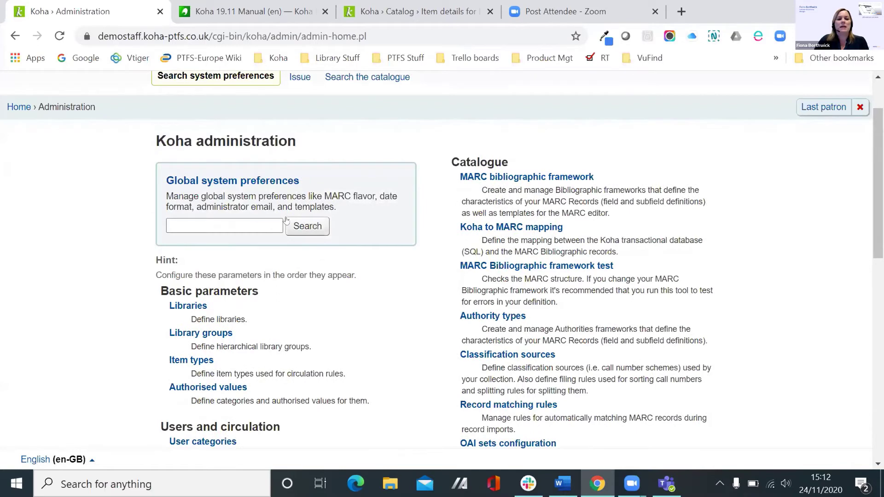
{"action": "left_click", "coordinate": [224, 183]}
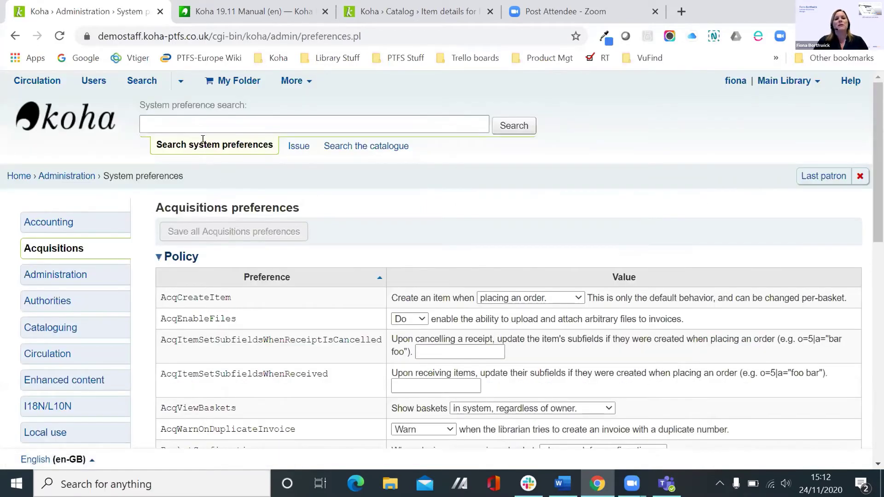
Enter 'opacnav' in the system preference search box above the Acquisitions preferences.
{"action": "left_click", "coordinate": [219, 122]}
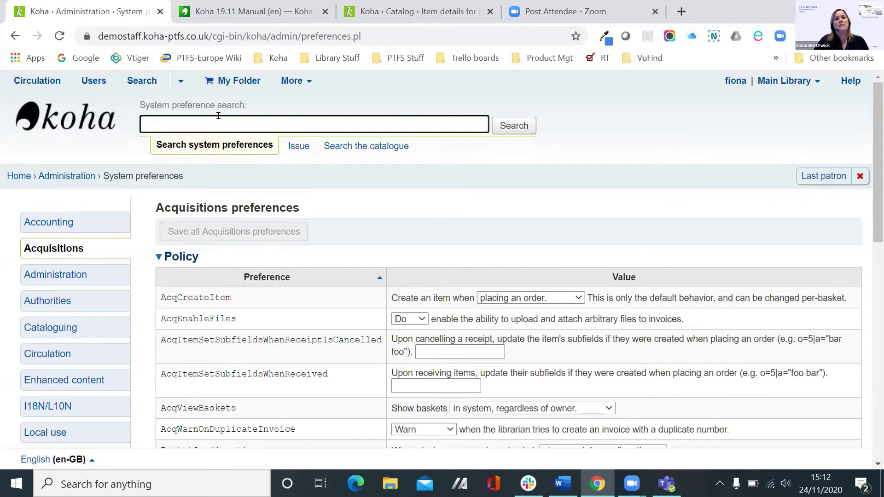
{"action": "scroll", "coordinate": [87, 201], "scroll_direction": "down", "scroll_amount": 7}
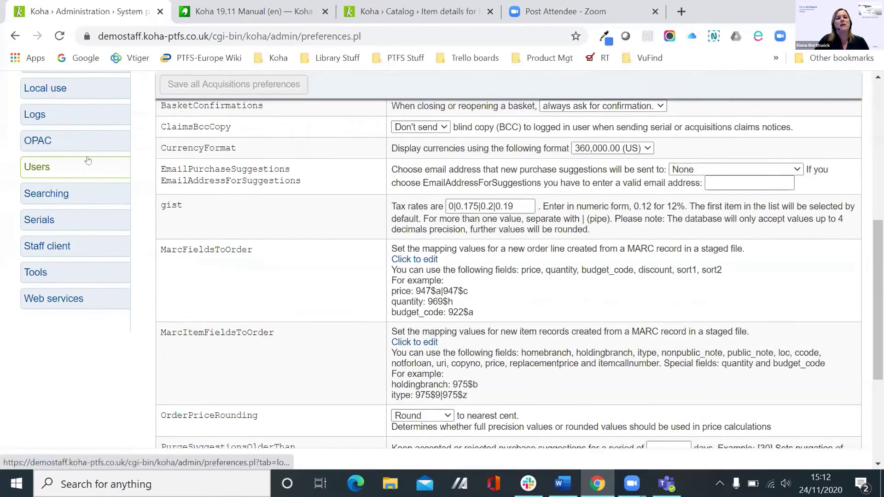
{"action": "scroll", "coordinate": [224, 175], "scroll_direction": "up", "scroll_amount": 1}
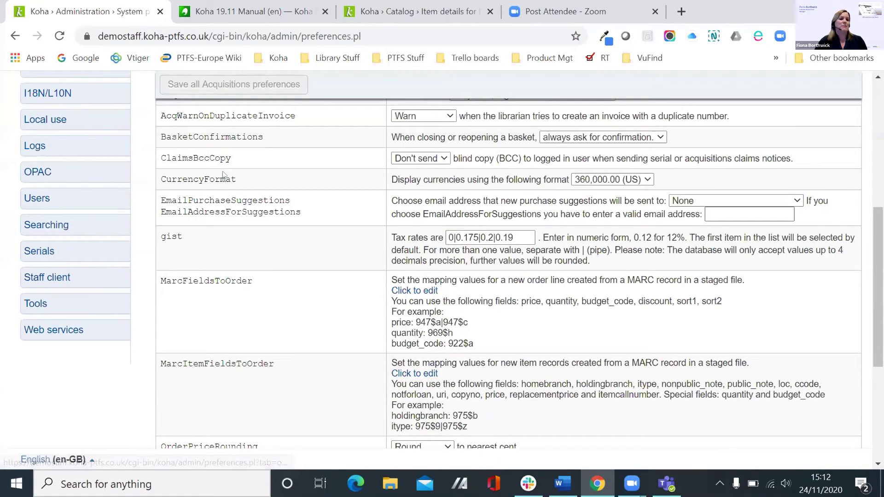
{"action": "scroll", "coordinate": [224, 175], "scroll_direction": "up", "scroll_amount": 7}
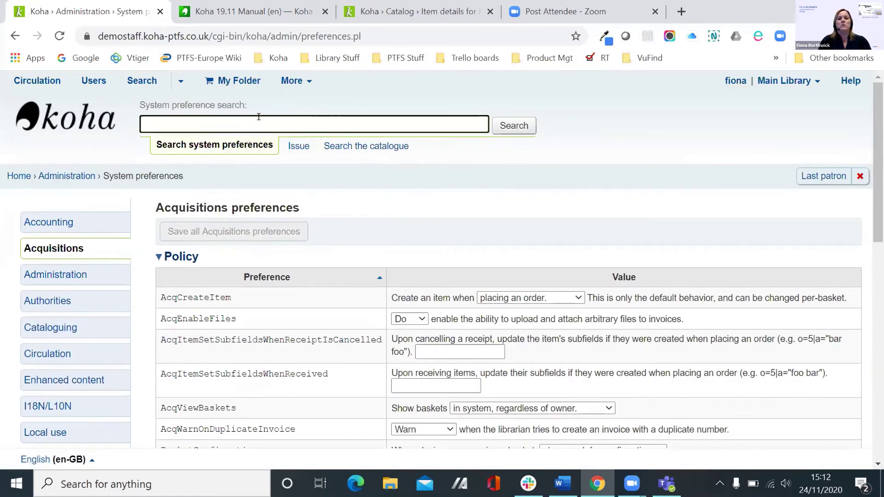
{"action": "type", "text": "opacna"}
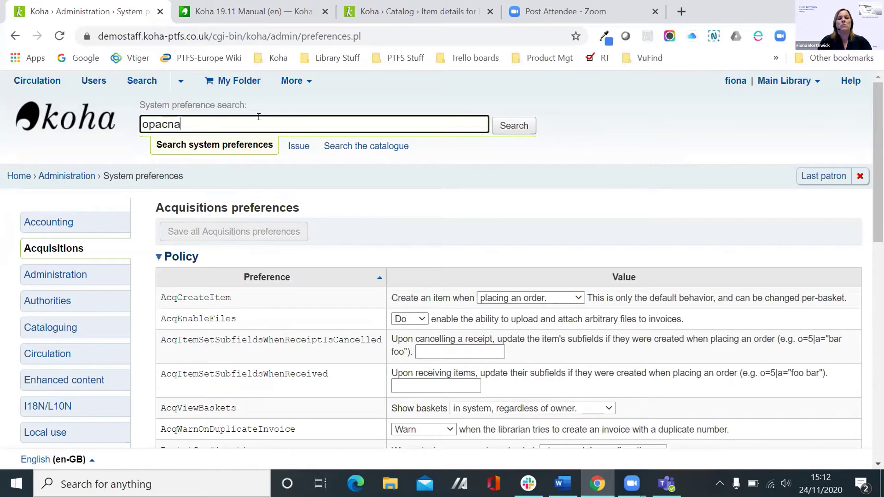
{"action": "type", "text": "v"}
Search preferences for 'opacnav' to view the OpacNav link HTML and OpacNavBottom.
{"action": "key", "text": "Return"}
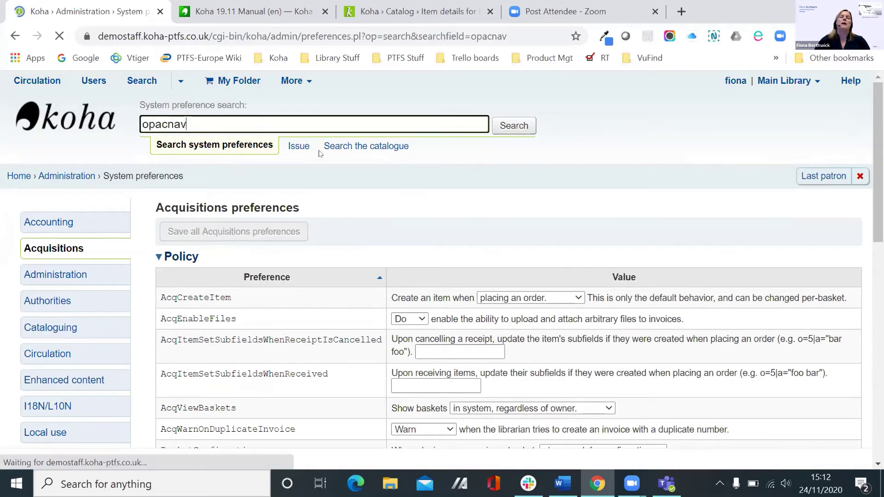
{"action": "scroll", "coordinate": [374, 336], "scroll_direction": "down", "scroll_amount": 1}
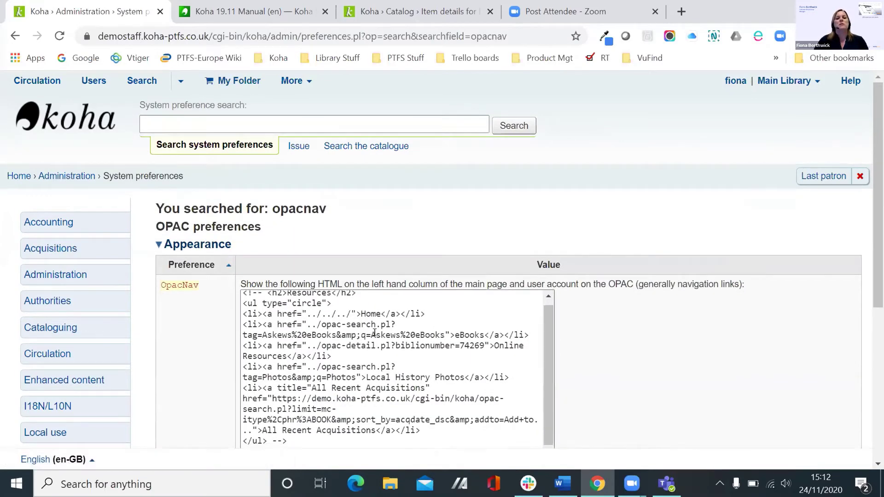
{"action": "scroll", "coordinate": [275, 203], "scroll_direction": "down", "scroll_amount": 2}
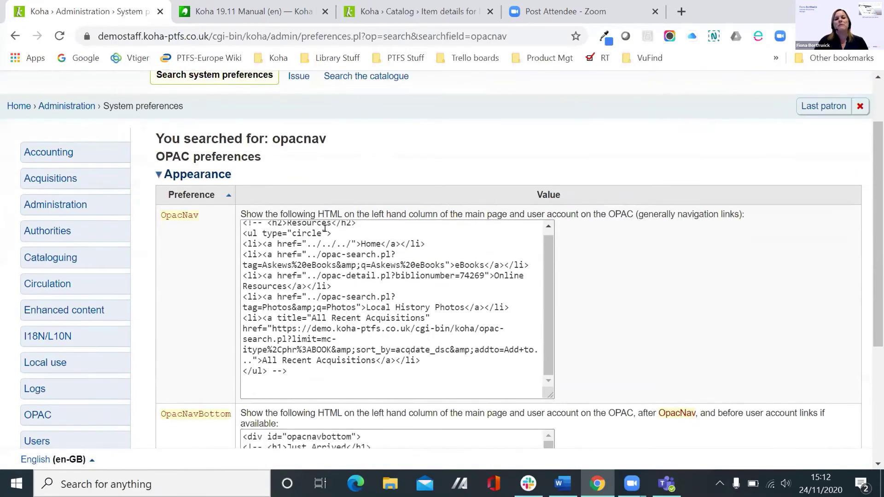
{"action": "scroll", "coordinate": [324, 229], "scroll_direction": "down", "scroll_amount": 2}
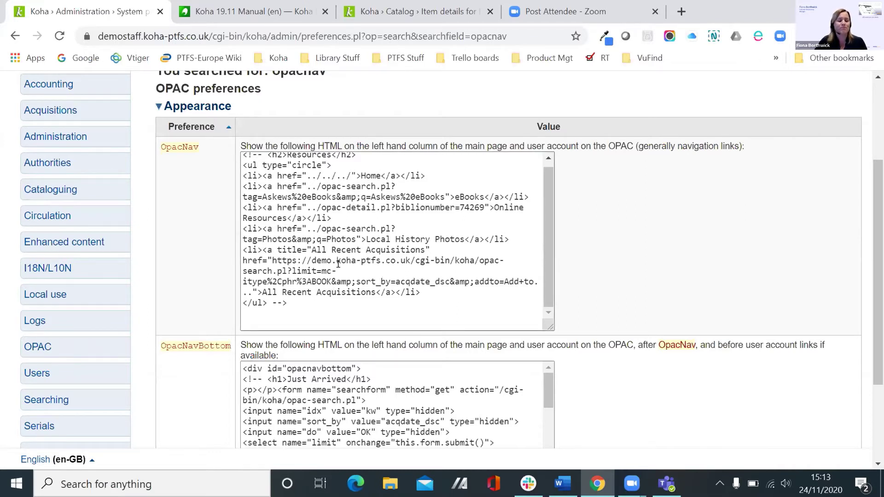
{"action": "scroll", "coordinate": [332, 261], "scroll_direction": "up", "scroll_amount": 4}
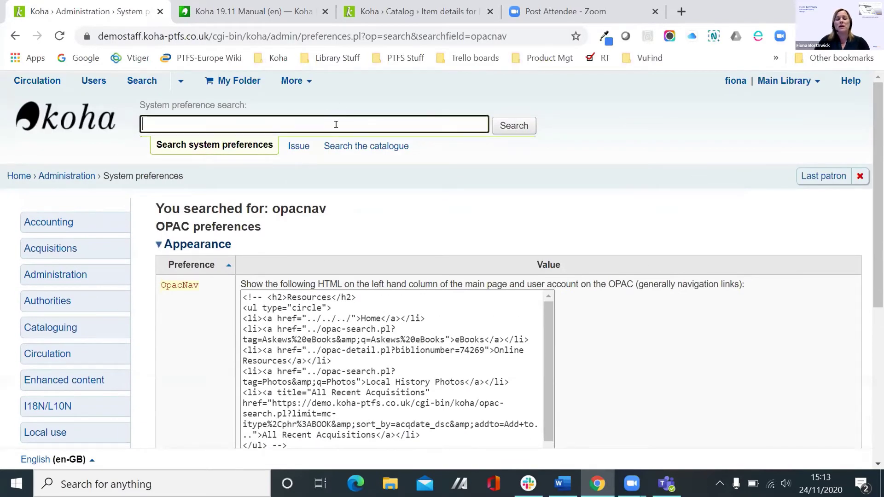
{"action": "type", "text": "op"}
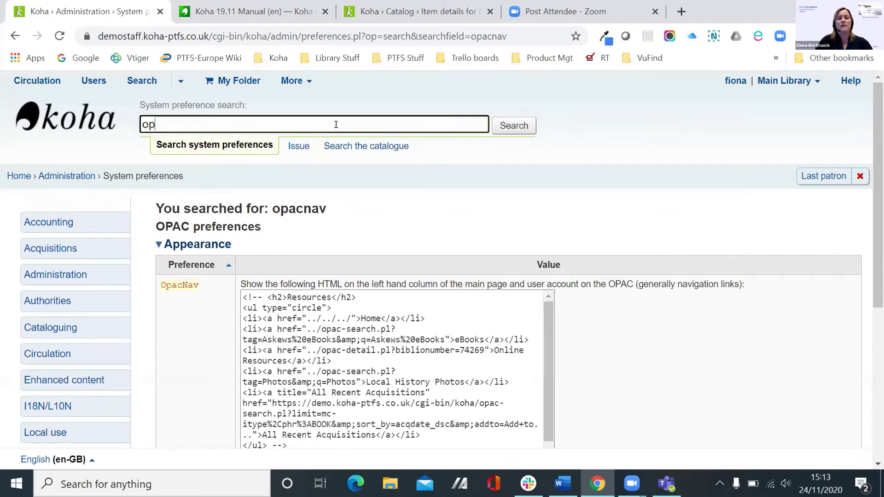
{"action": "type", "text": "aclogin"}
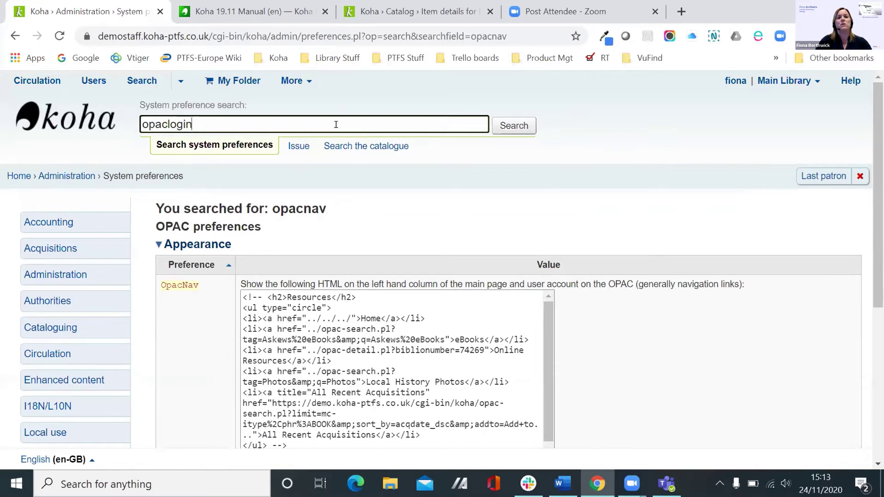
Search for 'opaclogin' and select the OpacLoginInstructions barcode login text.
{"action": "key", "text": "Return"}
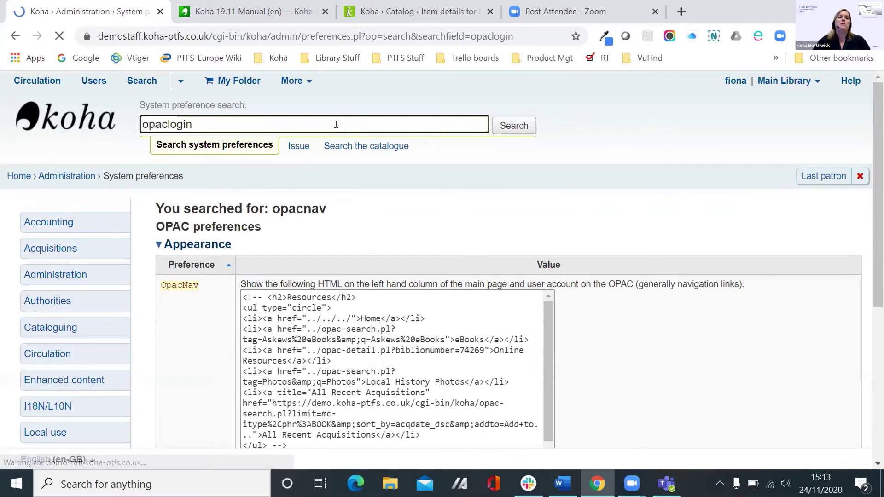
{"action": "scroll", "coordinate": [331, 122], "scroll_direction": "down", "scroll_amount": 4}
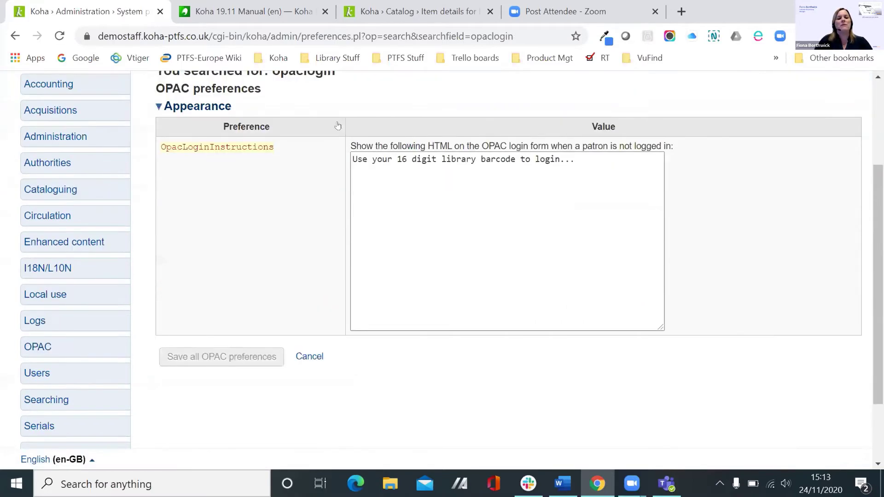
{"action": "scroll", "coordinate": [343, 129], "scroll_direction": "up", "scroll_amount": 4}
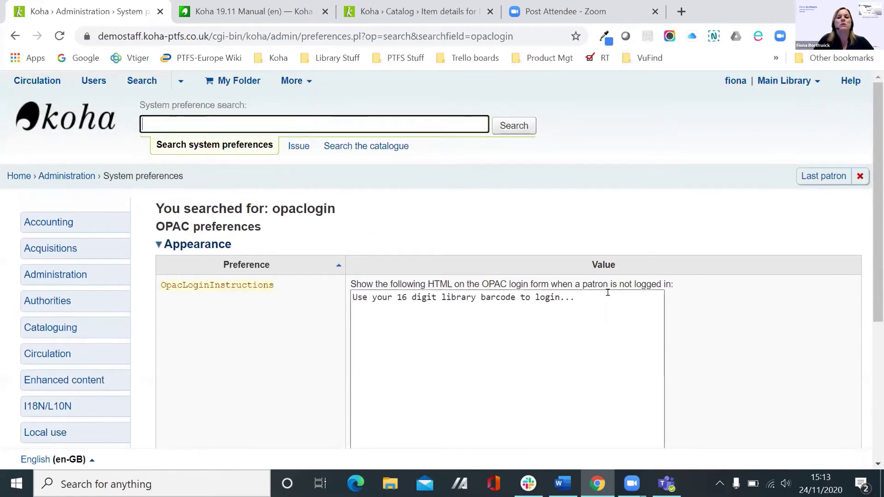
{"action": "left_click_drag", "start_coordinate": [595, 302], "coordinate": [341, 299]}
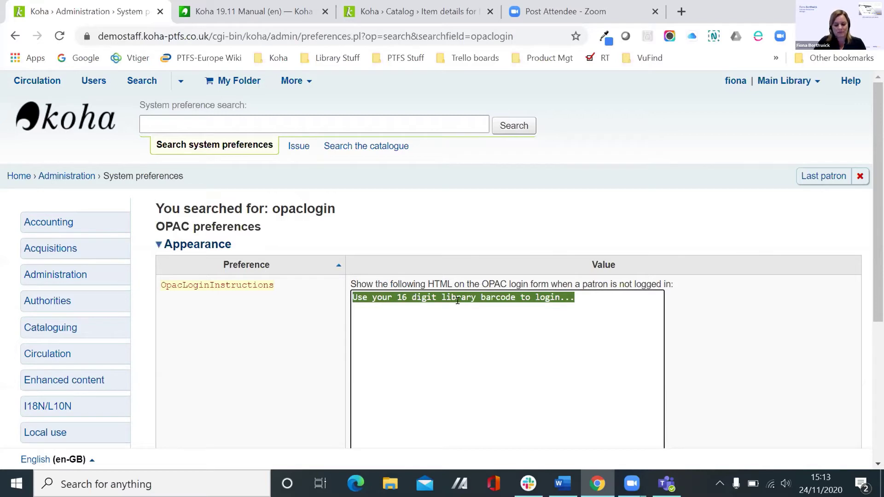
{"action": "left_click", "coordinate": [295, 126]}
{"action": "type", "text": "opac"}
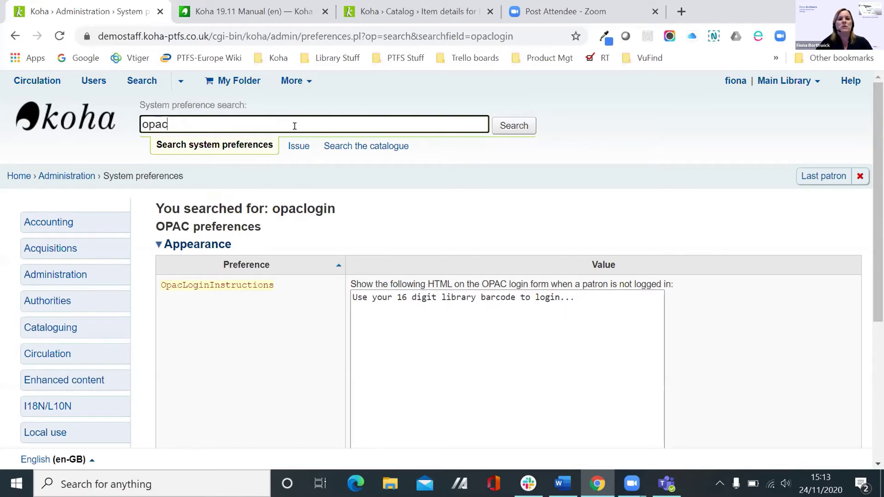
{"action": "type", "text": "userlogin"}
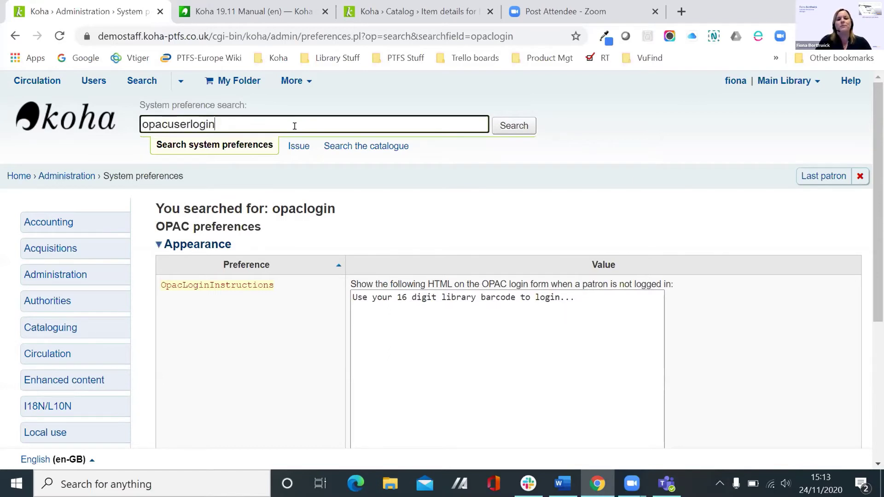
Search for 'opacuserlogin' and check its choices, leaving it on Allow users to log in.
{"action": "key", "text": "Return"}
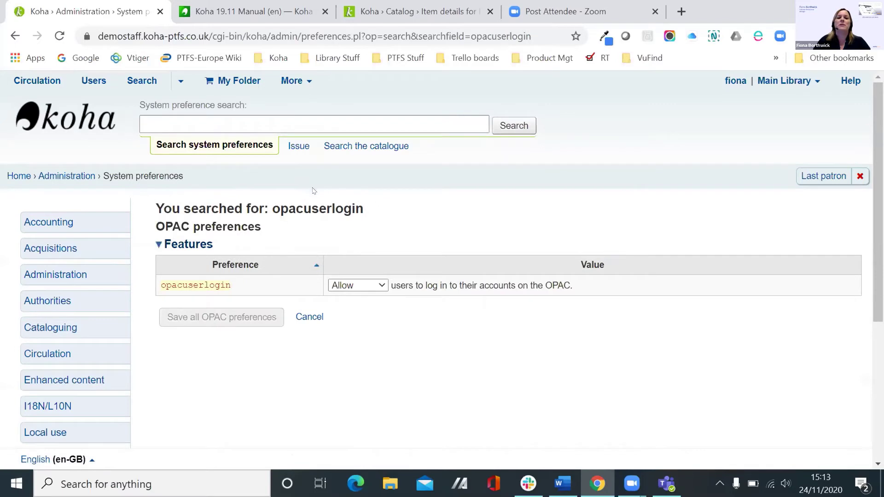
{"action": "left_click", "coordinate": [341, 286]}
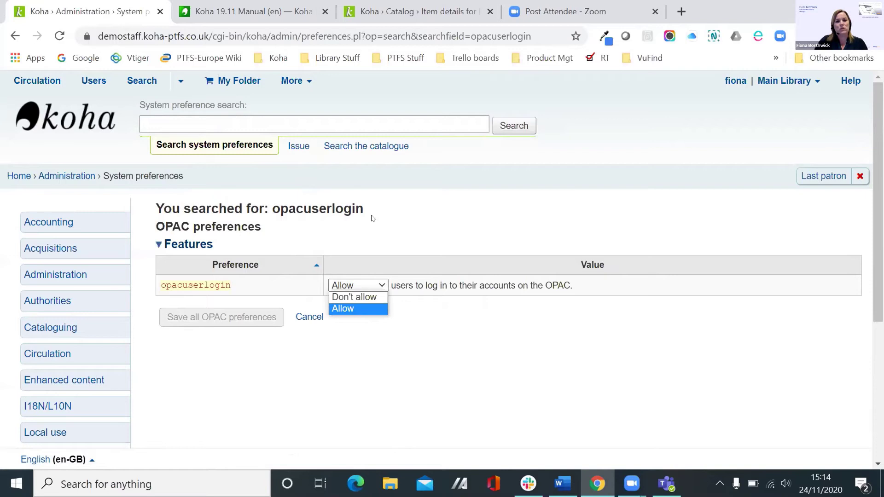
{"action": "left_click", "coordinate": [328, 115]}
{"action": "type", "text": "q"}
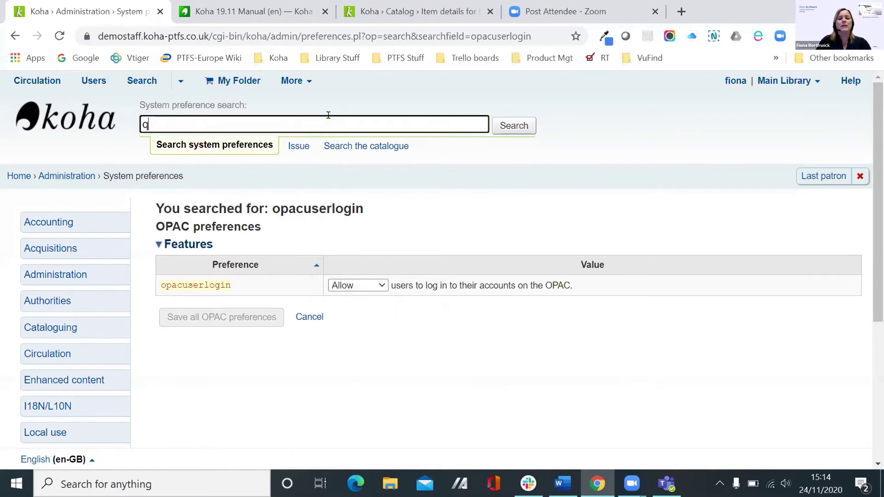
{"action": "type", "text": "rcode"}
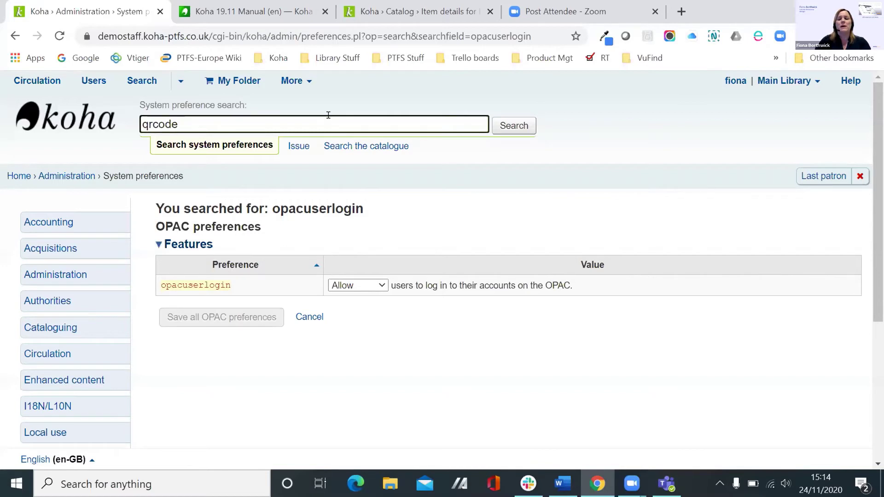
{"action": "key", "text": "Return"}
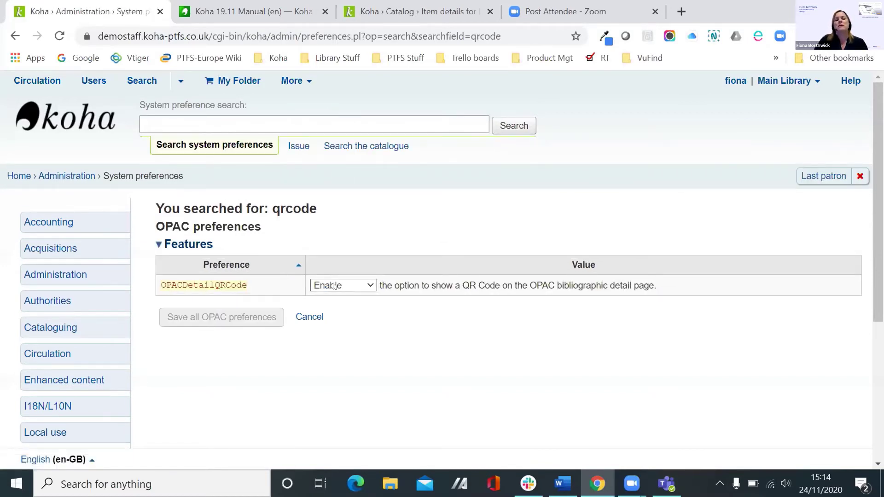
{"action": "left_click", "coordinate": [336, 285]}
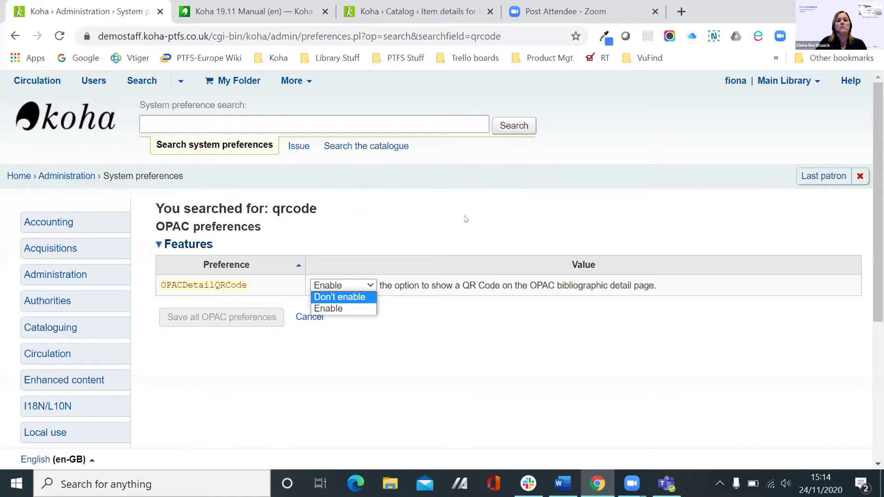
{"action": "left_click", "coordinate": [457, 202]}
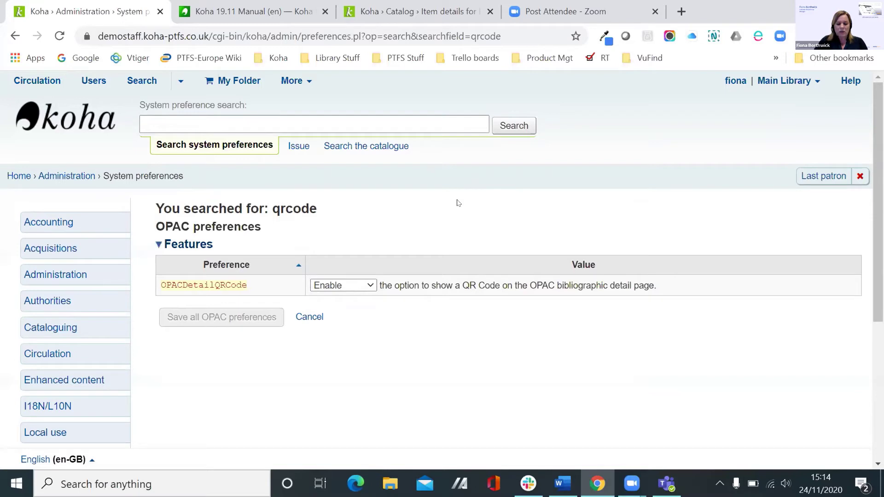
{"action": "left_click", "coordinate": [316, 119]}
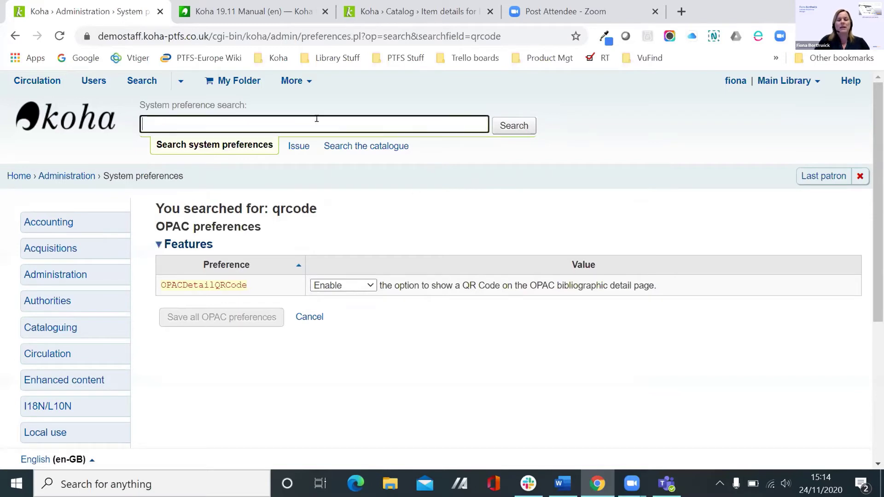
Search system preferences for 'opacnoresutlts' to show OPACNoResultsFound with its COPAC suggestion HTML.
{"action": "type", "text": "opa"}
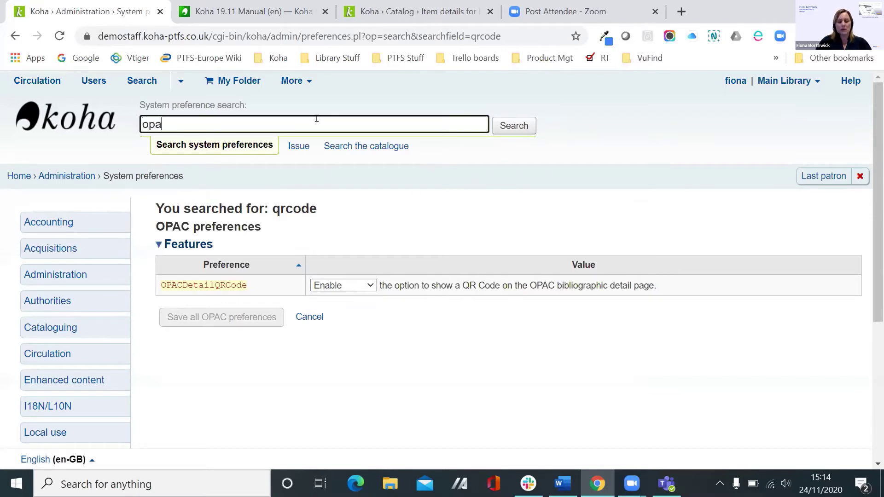
{"action": "type", "text": "cnoresu"}
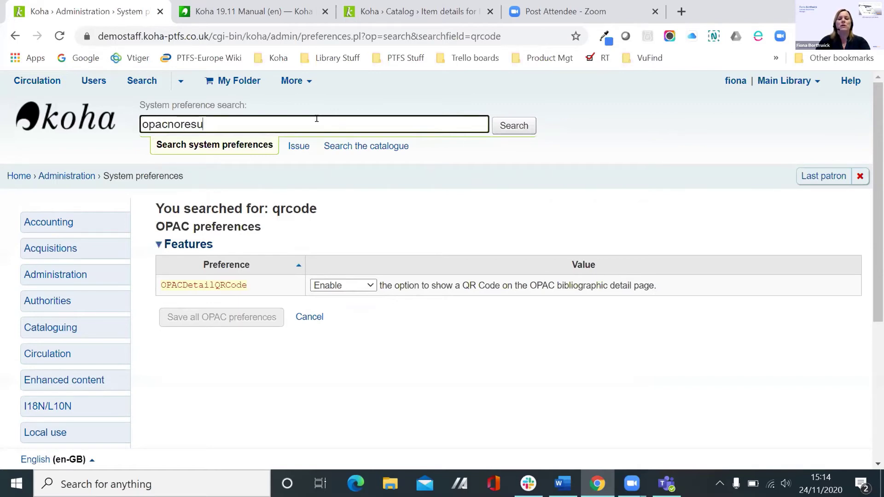
{"action": "type", "text": "tlts"}
{"action": "key", "text": "Return"}
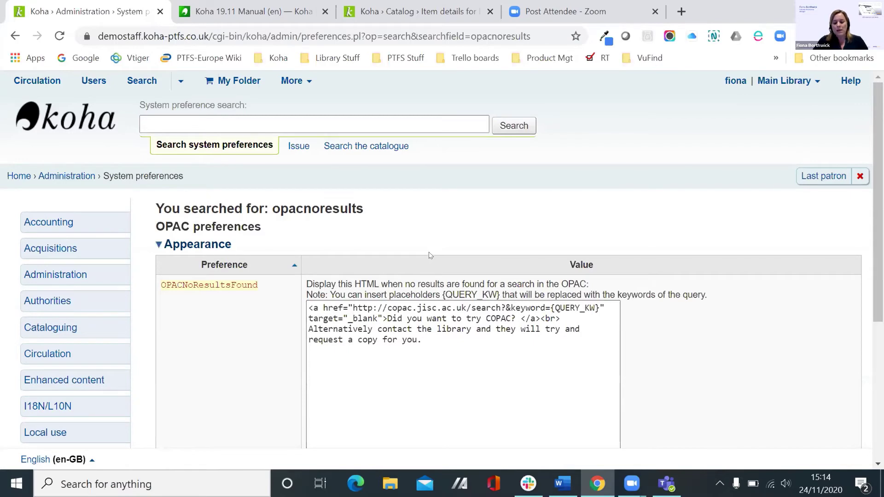
{"action": "scroll", "coordinate": [428, 255], "scroll_direction": "down", "scroll_amount": 2}
{"action": "scroll", "coordinate": [416, 218], "scroll_direction": "up", "scroll_amount": 2}
Run a new system preference search for 'opacusercss' to display the OPACUserCSS preference.
{"action": "left_click", "coordinate": [343, 122]}
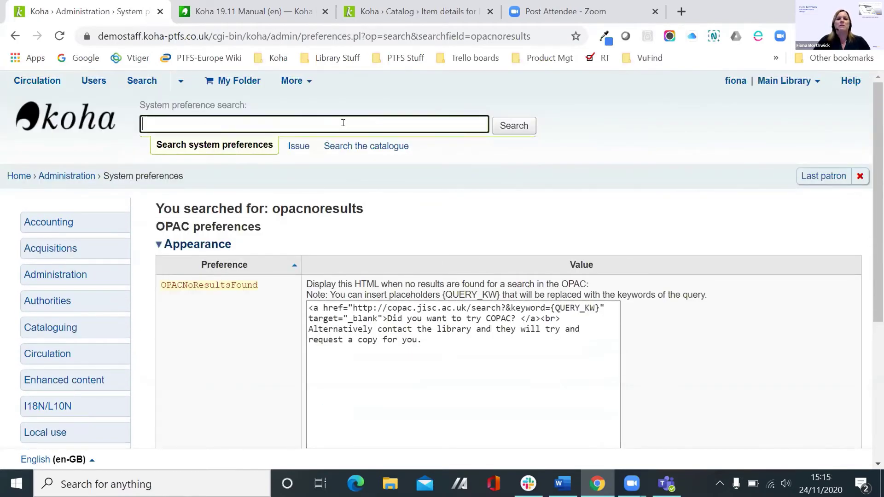
{"action": "type", "text": "op"}
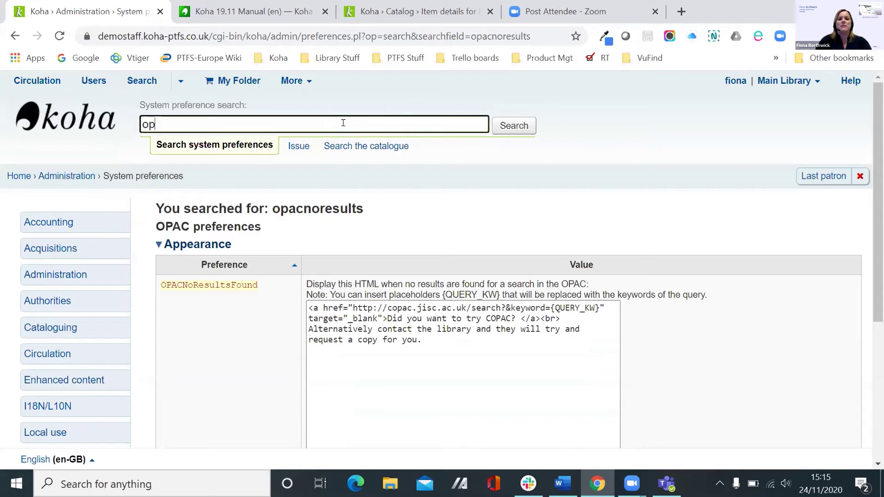
{"action": "type", "text": "acusercss"}
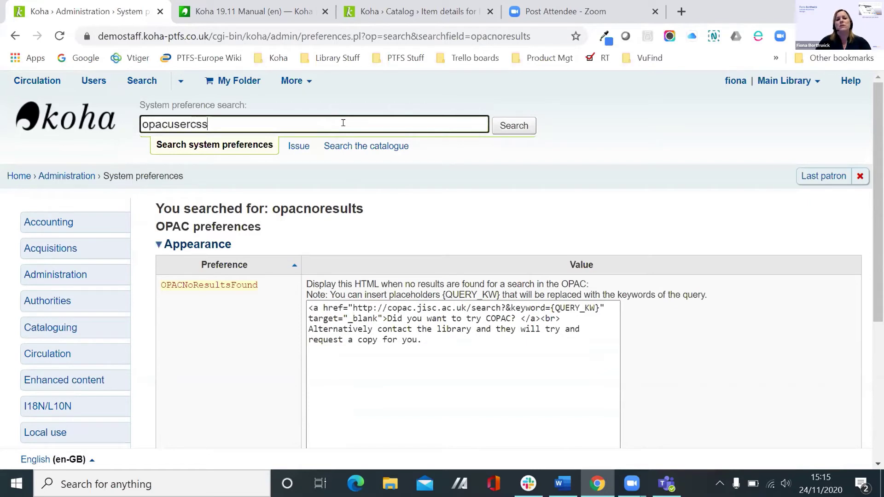
{"action": "key", "text": "Return"}
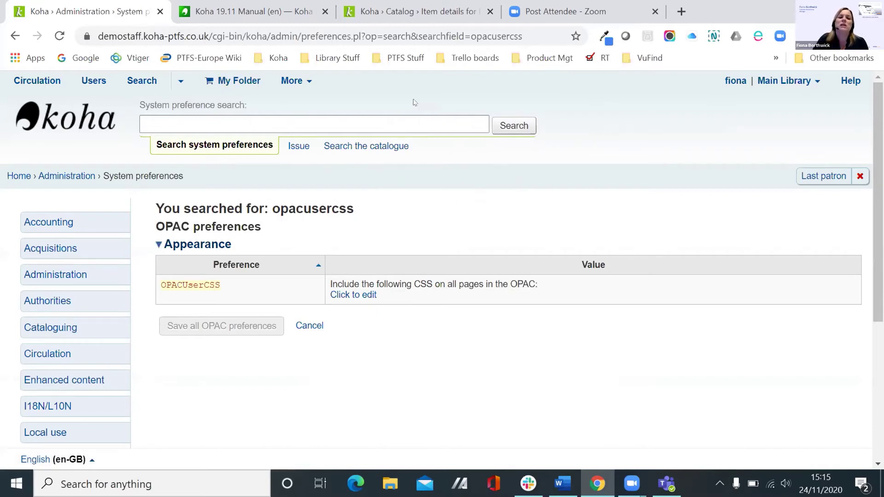
{"action": "left_click", "coordinate": [292, 81]}
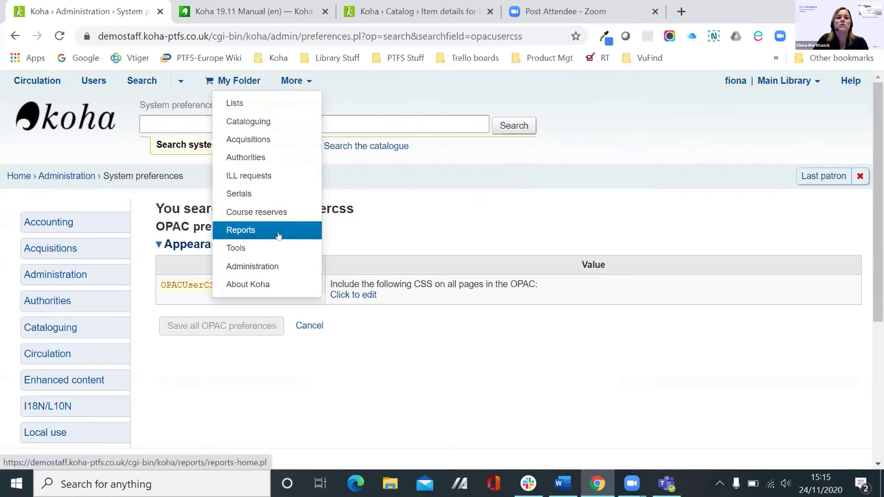
Open Tools › News and review its 20 OPAC news entries, including expired reopening notices.
{"action": "left_click", "coordinate": [276, 249]}
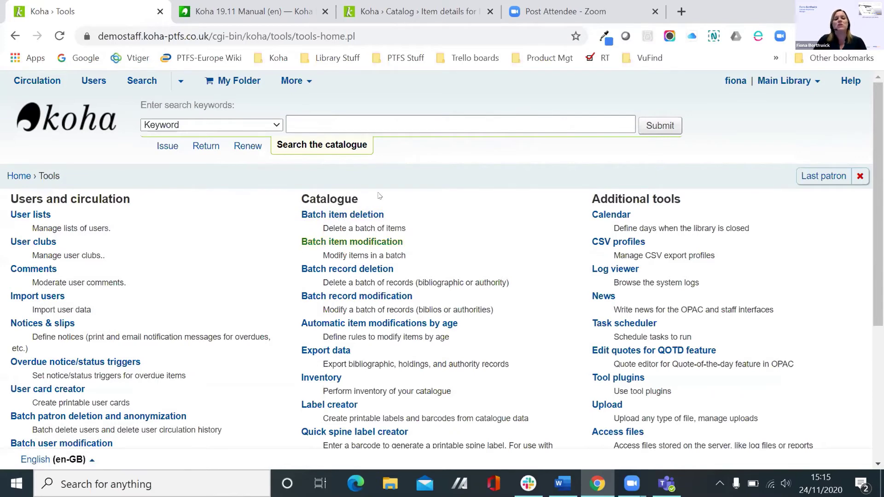
{"action": "scroll", "coordinate": [346, 220], "scroll_direction": "down", "scroll_amount": 1}
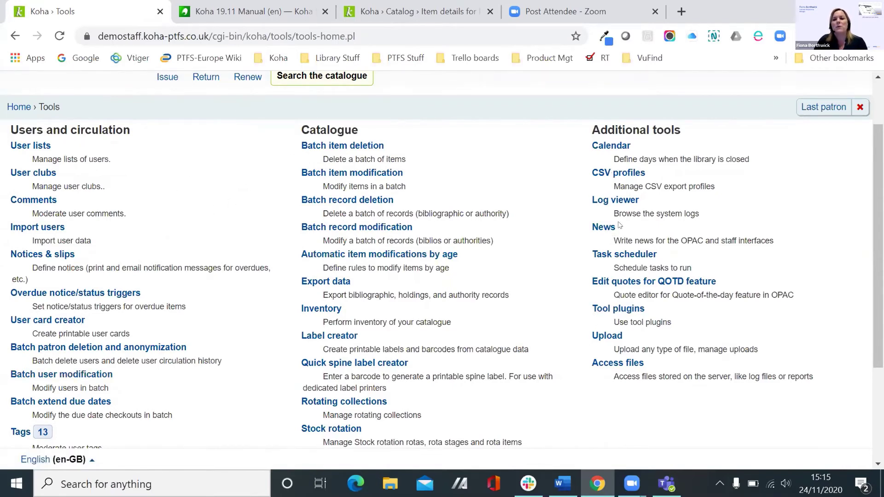
{"action": "left_click", "coordinate": [605, 227]}
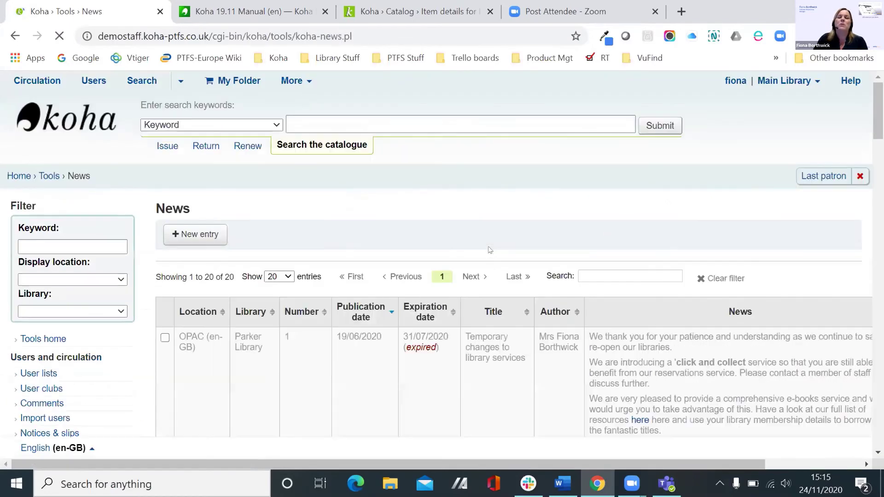
{"action": "scroll", "coordinate": [488, 251], "scroll_direction": "down", "scroll_amount": 2}
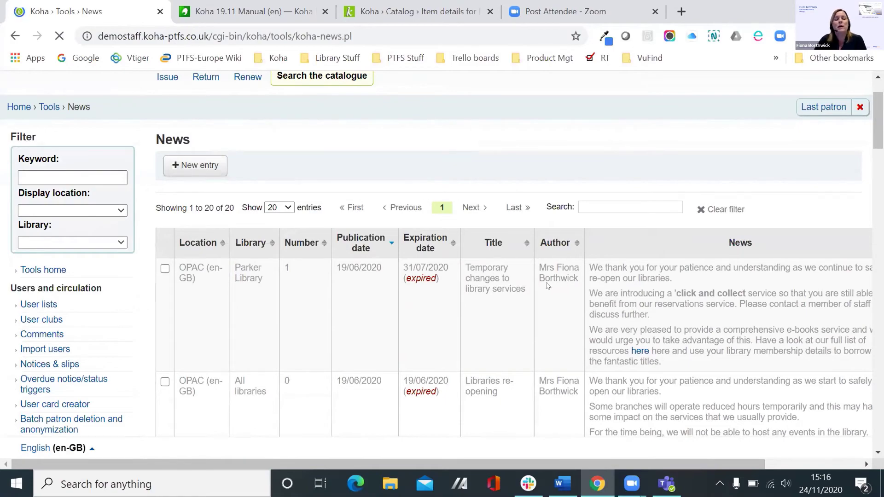
{"action": "scroll", "coordinate": [548, 285], "scroll_direction": "down", "scroll_amount": 3}
{"action": "scroll", "coordinate": [411, 263], "scroll_direction": "up", "scroll_amount": 3}
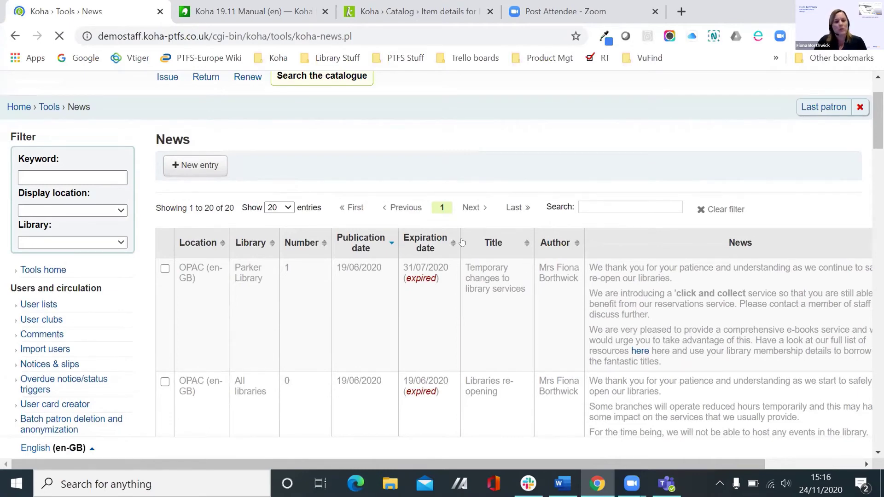
{"action": "scroll", "coordinate": [462, 242], "scroll_direction": "up", "scroll_amount": 1}
{"action": "scroll", "coordinate": [461, 241], "scroll_direction": "up", "scroll_amount": 1}
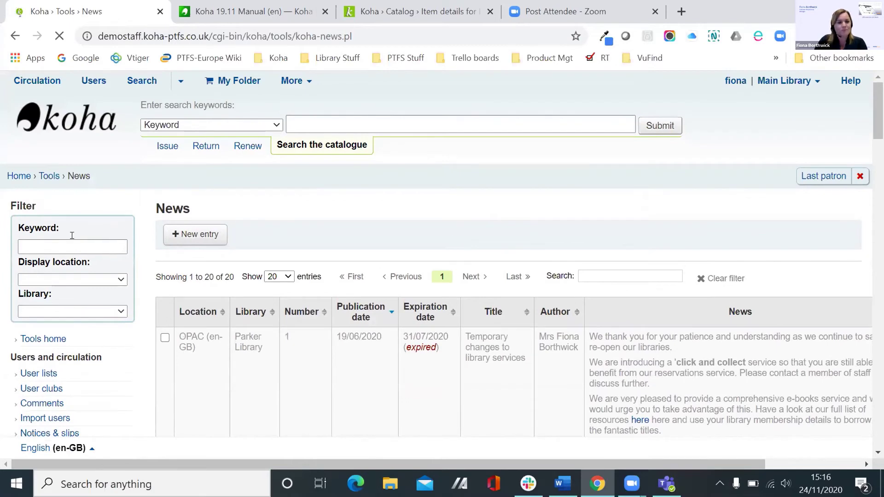
{"action": "left_click", "coordinate": [46, 172]}
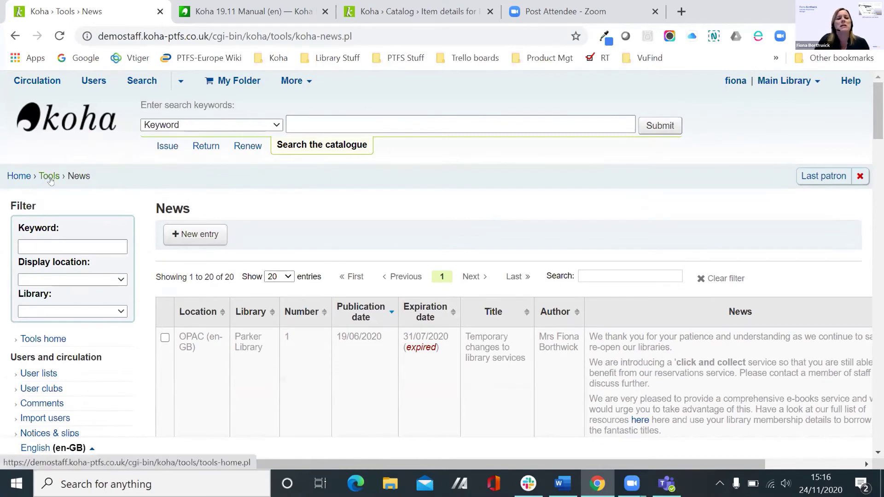
From Notices & slips, edit the ODUE2 '2nd overdue' notice and expand its Email section.
{"action": "left_click", "coordinate": [50, 177]}
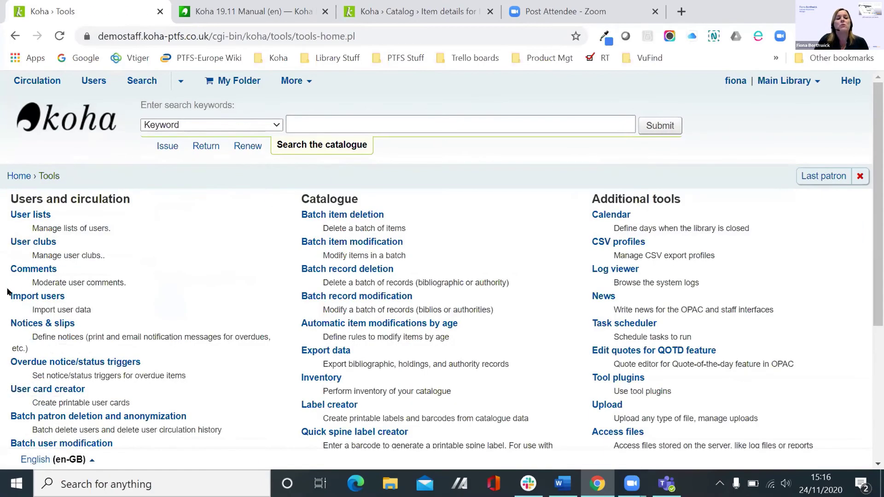
{"action": "left_click", "coordinate": [22, 323]}
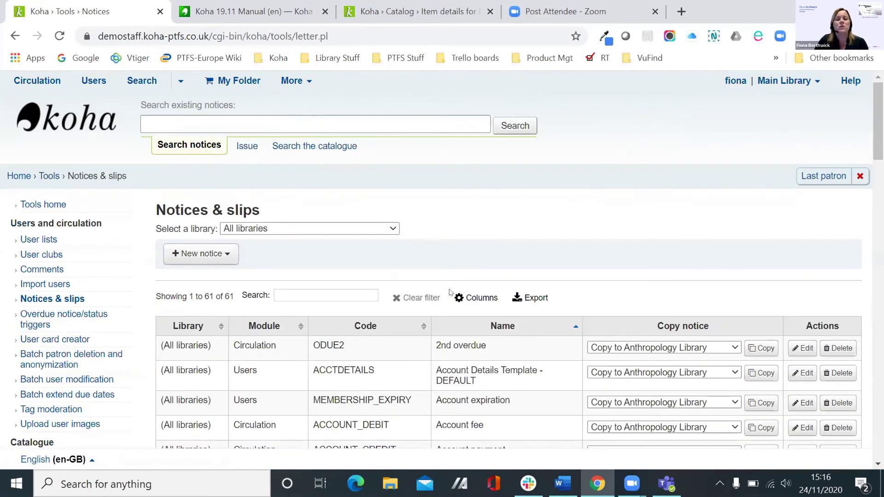
{"action": "scroll", "coordinate": [450, 292], "scroll_direction": "down", "scroll_amount": 1}
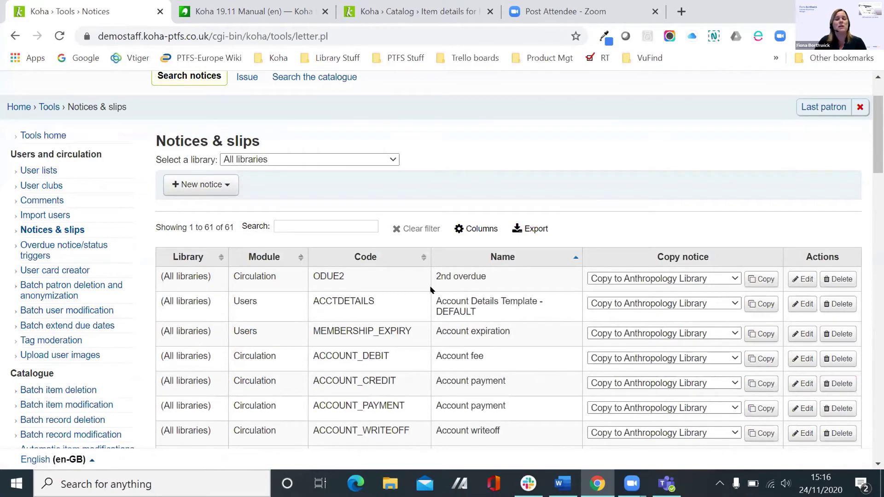
{"action": "scroll", "coordinate": [430, 289], "scroll_direction": "down", "scroll_amount": 1}
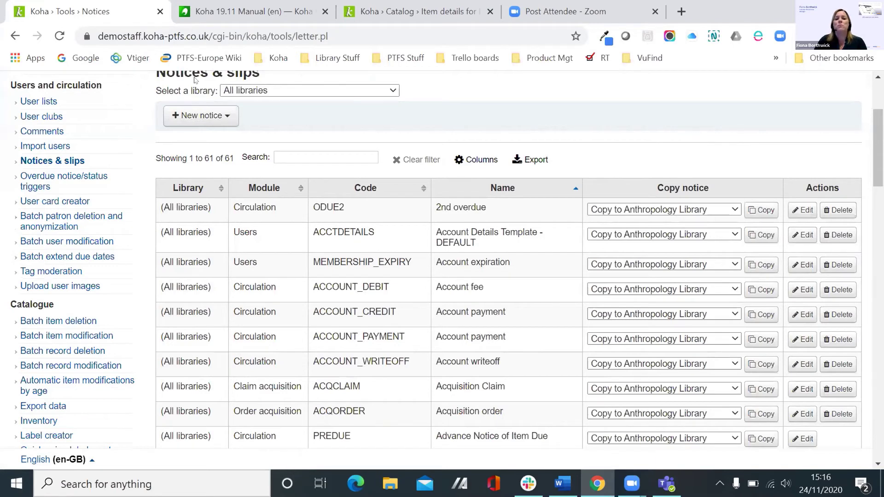
{"action": "scroll", "coordinate": [587, 329], "scroll_direction": "down", "scroll_amount": 1}
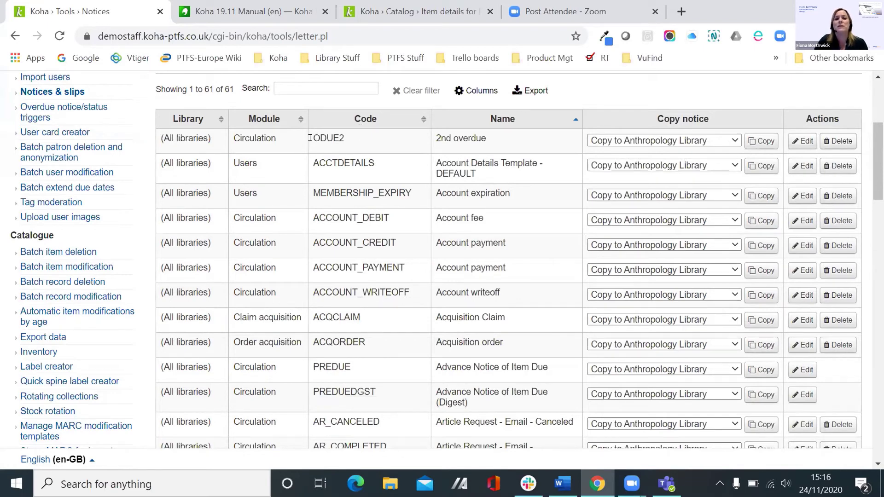
{"action": "left_click_drag", "start_coordinate": [310, 138], "coordinate": [333, 138]}
{"action": "left_click", "coordinate": [804, 141]}
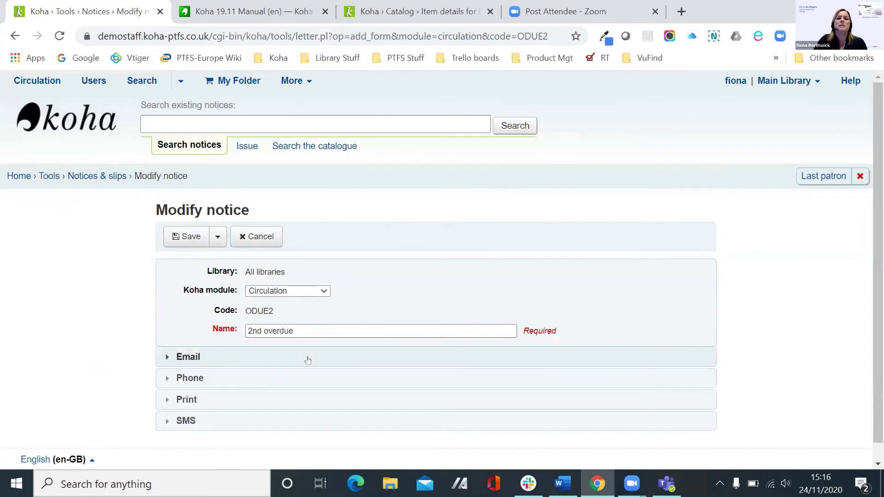
{"action": "left_click", "coordinate": [307, 357]}
{"action": "scroll", "coordinate": [488, 350], "scroll_direction": "down", "scroll_amount": 3}
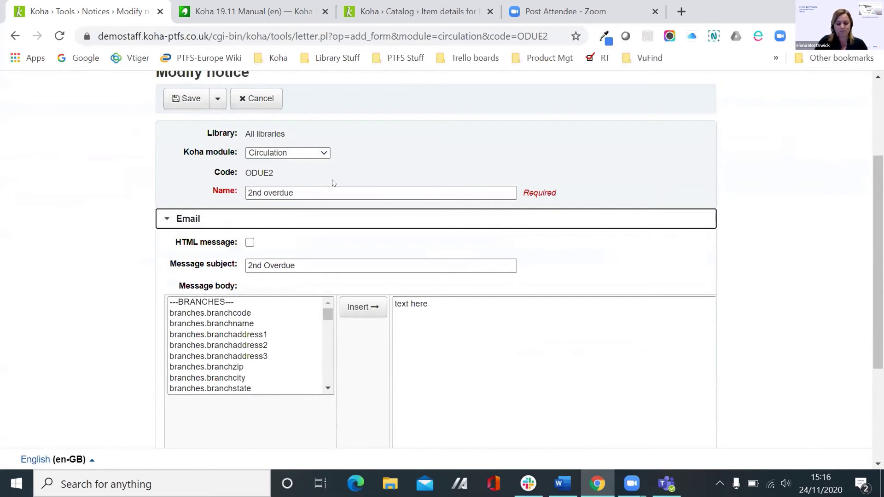
{"action": "left_click", "coordinate": [46, 129]}
{"action": "scroll", "coordinate": [47, 129], "scroll_direction": "up", "scroll_amount": 3}
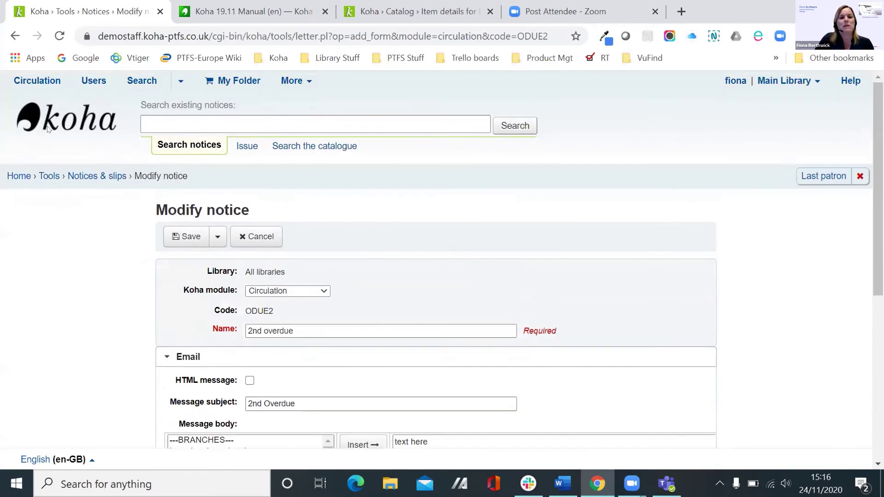
Return to the staff home page showing 2 article requests, 58 suggestions and 13 tags pending.
{"action": "left_click", "coordinate": [46, 130]}
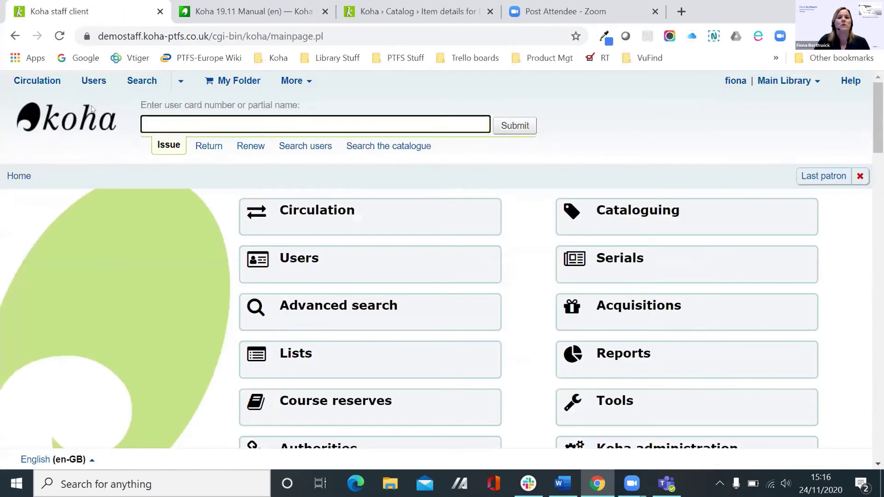
{"action": "scroll", "coordinate": [119, 327], "scroll_direction": "down", "scroll_amount": 1}
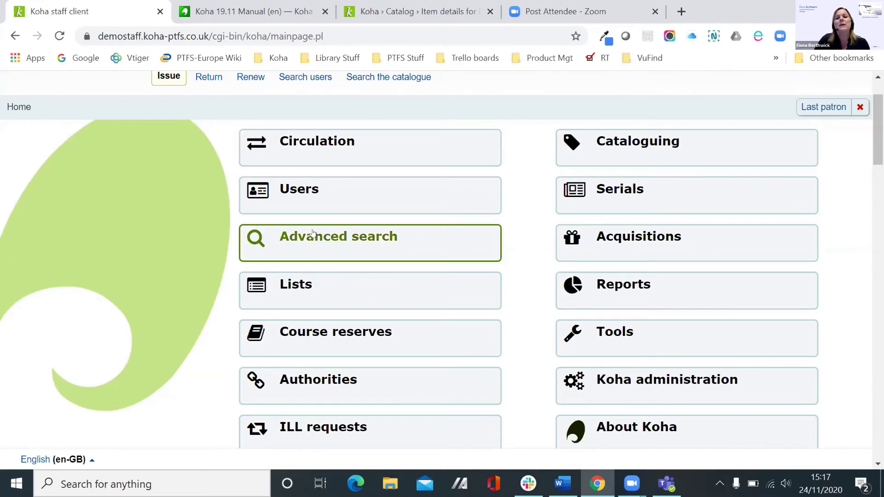
{"action": "scroll", "coordinate": [322, 236], "scroll_direction": "down", "scroll_amount": 3}
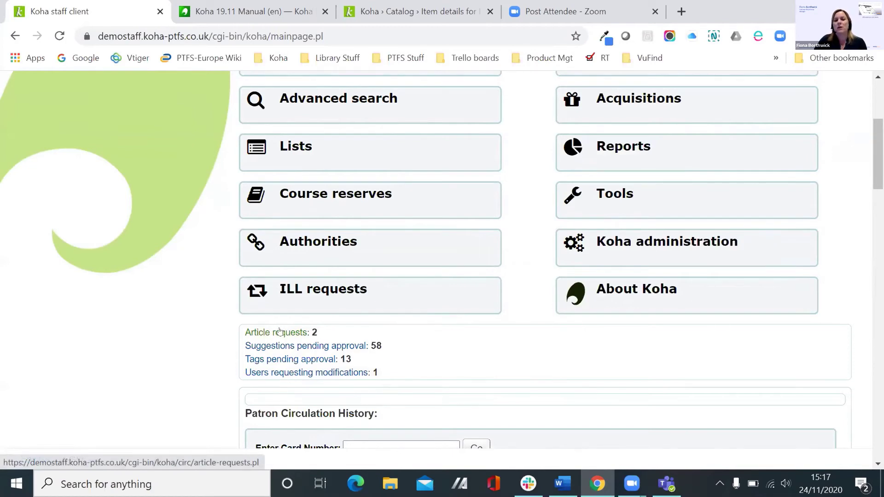
{"action": "scroll", "coordinate": [355, 331], "scroll_direction": "up", "scroll_amount": 3}
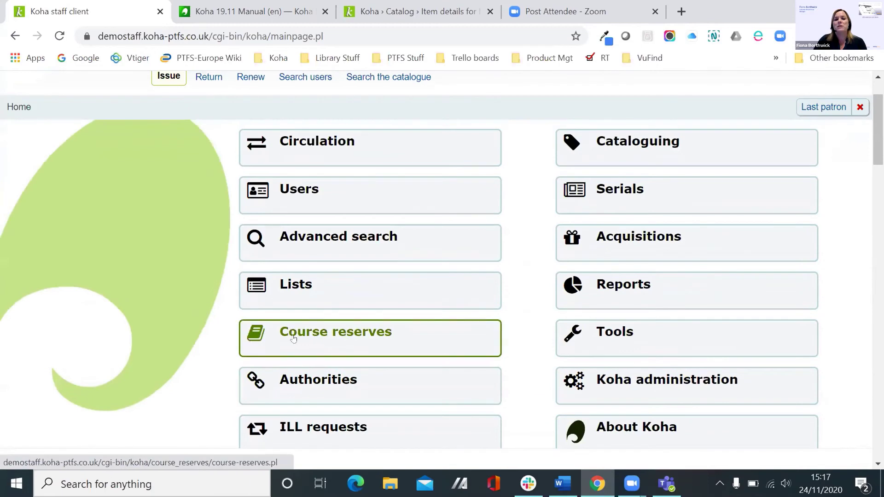
{"action": "scroll", "coordinate": [322, 267], "scroll_direction": "down", "scroll_amount": 4}
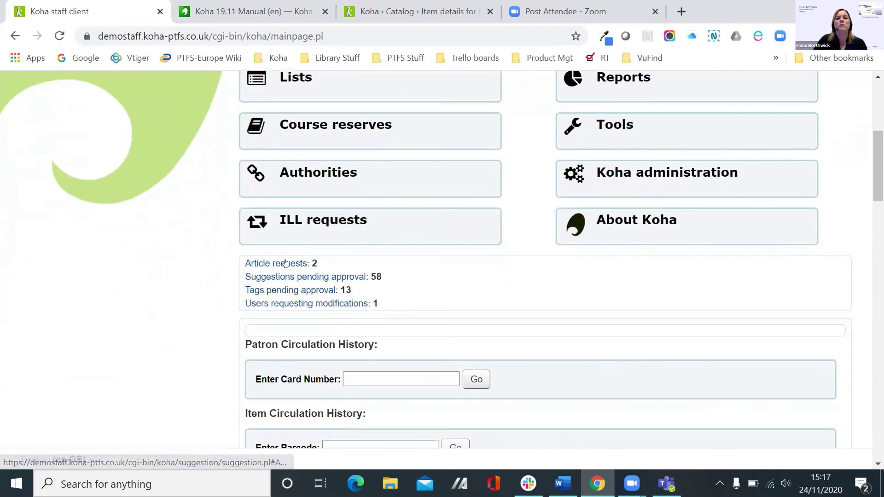
Open the Article requests list and look at the requests on the Processing tab.
{"action": "left_click", "coordinate": [286, 263]}
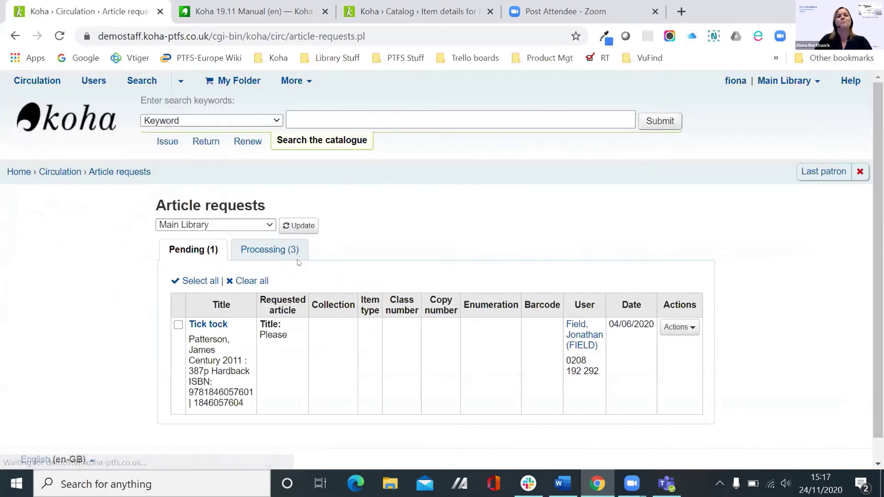
{"action": "left_click", "coordinate": [259, 225]}
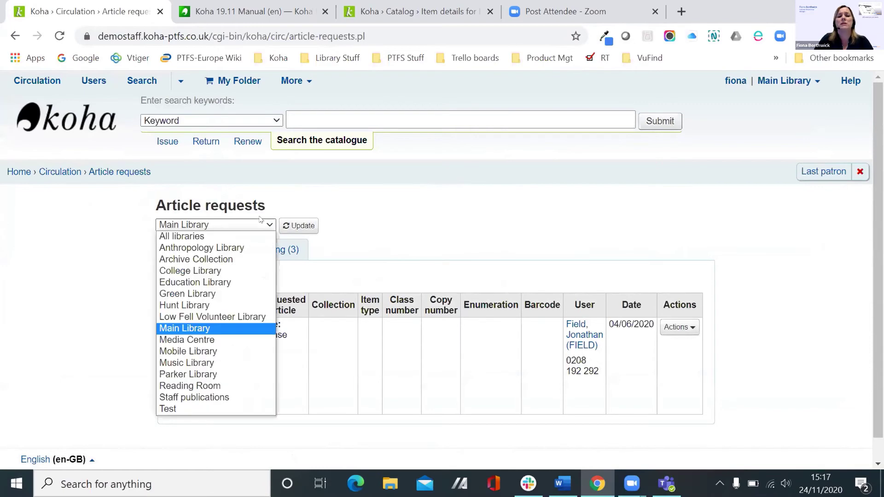
{"action": "left_click", "coordinate": [594, 235]}
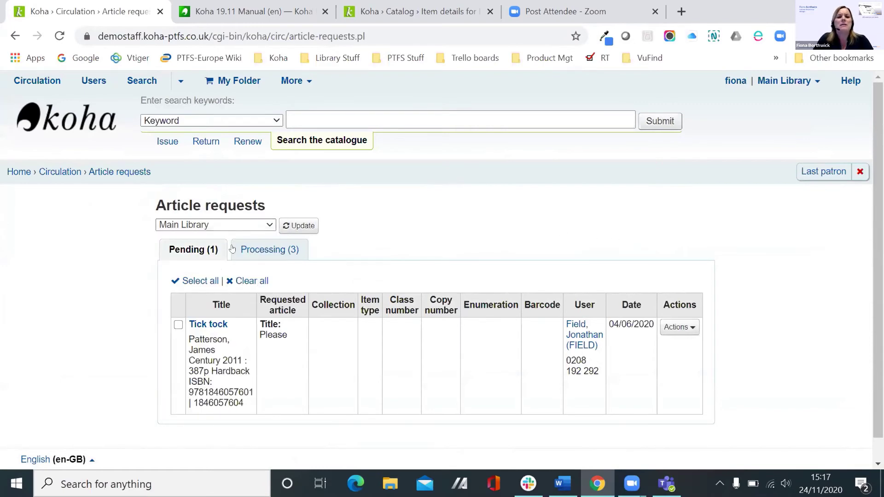
{"action": "left_click", "coordinate": [290, 249]}
{"action": "scroll", "coordinate": [378, 250], "scroll_direction": "down", "scroll_amount": 5}
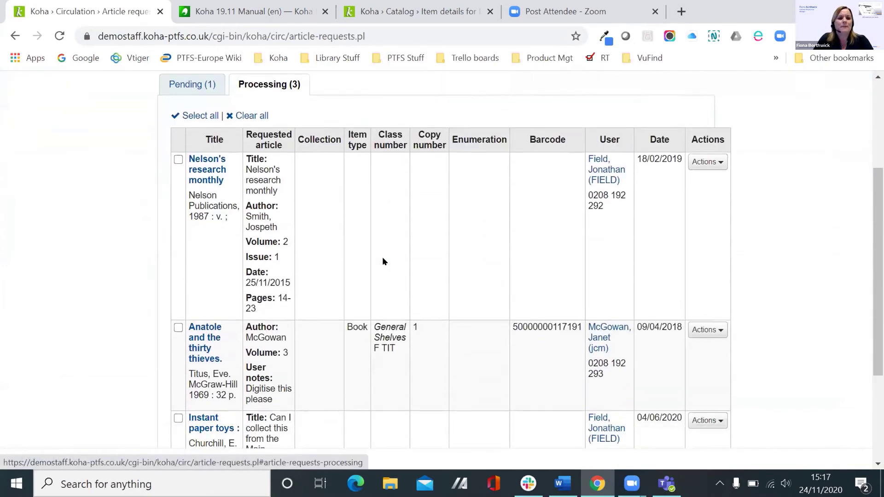
{"action": "scroll", "coordinate": [383, 256], "scroll_direction": "up", "scroll_amount": 6}
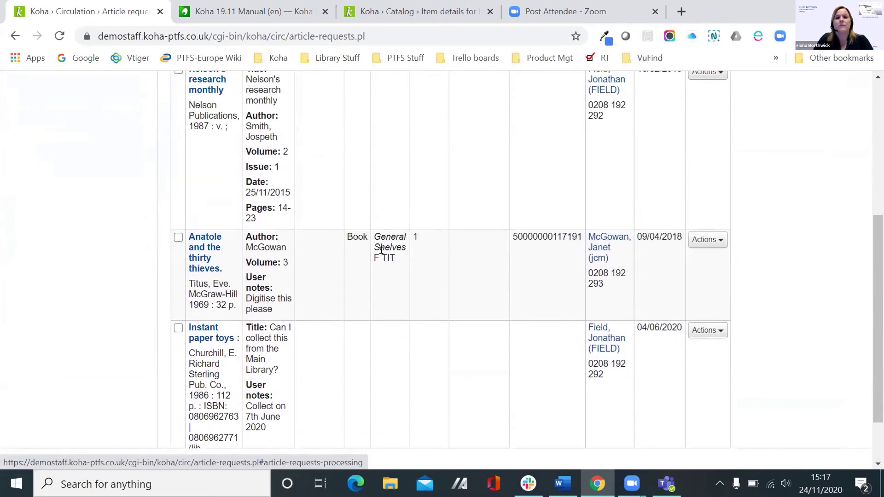
Switch the library filter to All libraries and update the Pending list.
{"action": "left_click", "coordinate": [224, 226]}
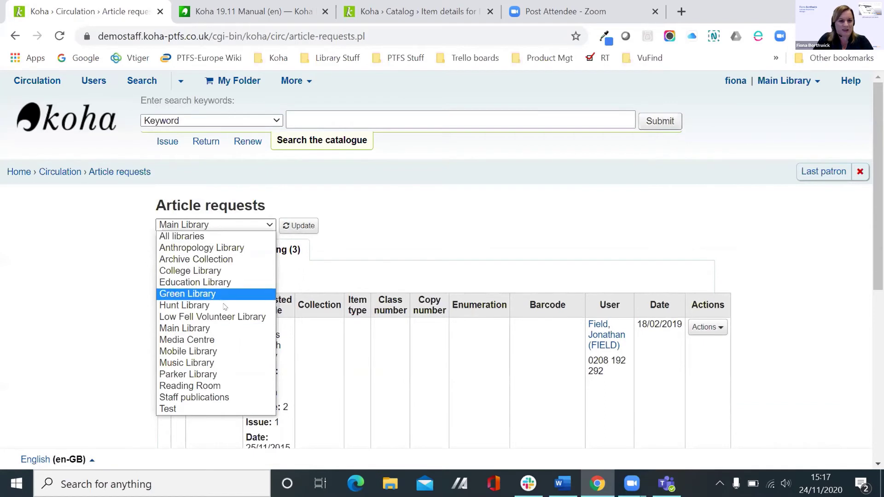
{"action": "left_click", "coordinate": [222, 235]}
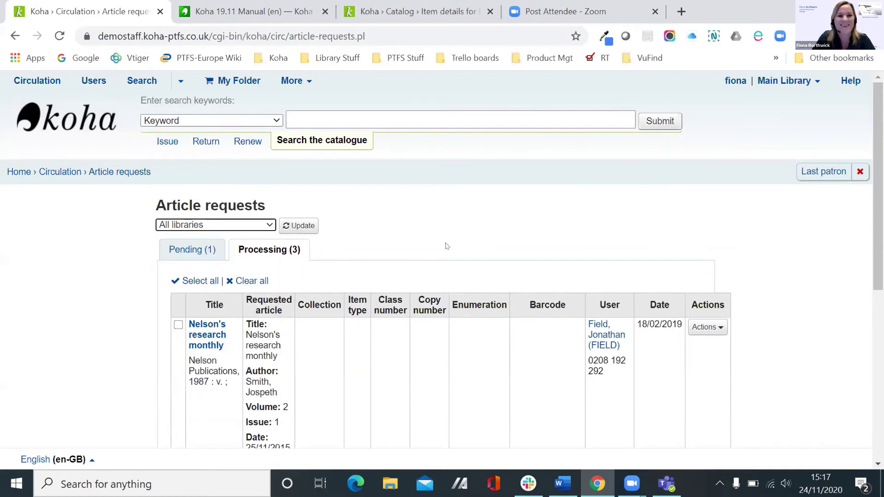
{"action": "left_click", "coordinate": [163, 253]}
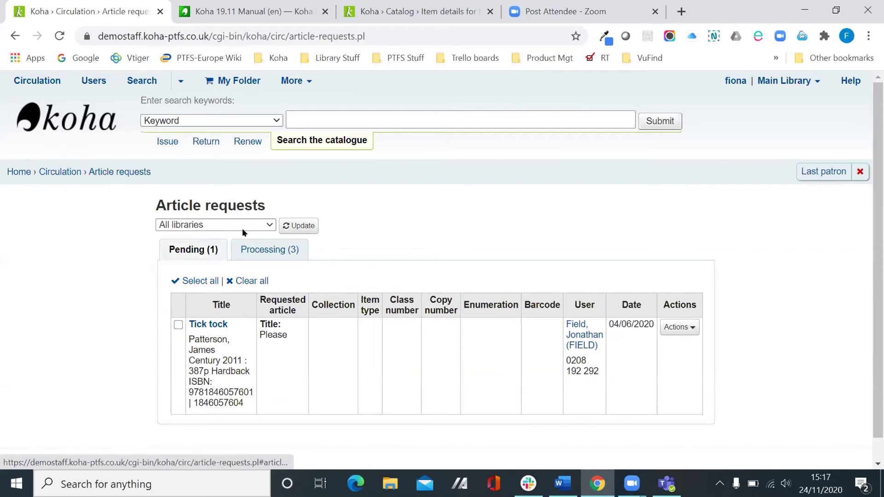
{"action": "left_click", "coordinate": [299, 226]}
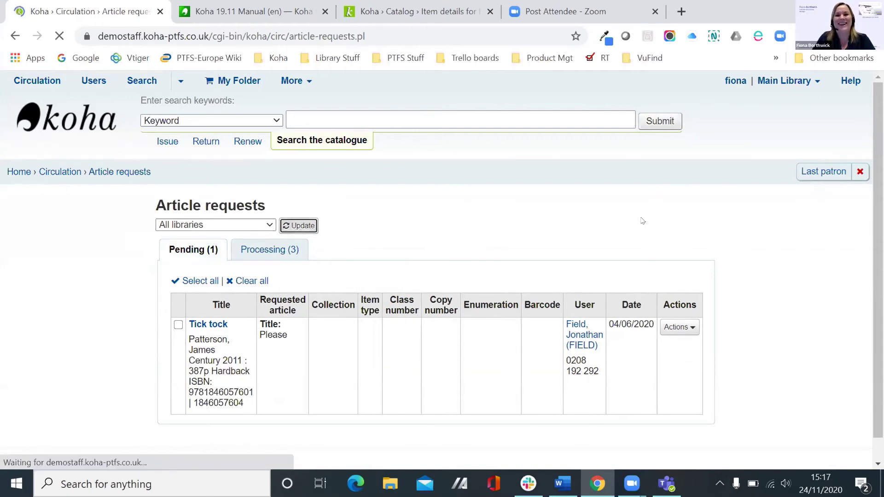
Move the pending Journal of nursing management article request into processing.
{"action": "scroll", "coordinate": [533, 277], "scroll_direction": "down", "scroll_amount": 3}
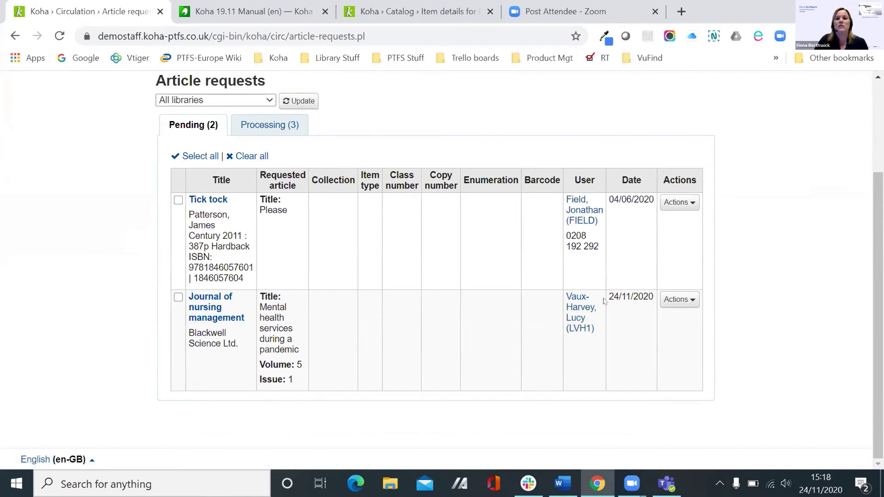
{"action": "left_click", "coordinate": [676, 300]}
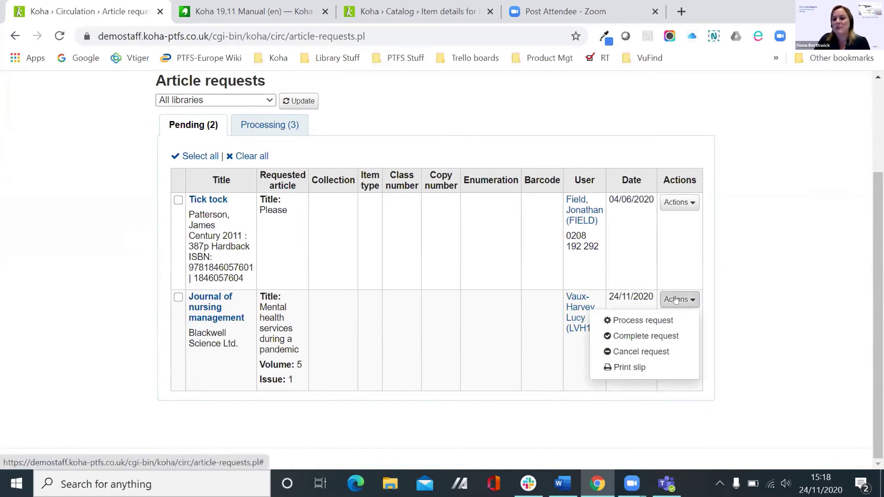
{"action": "left_click", "coordinate": [632, 322]}
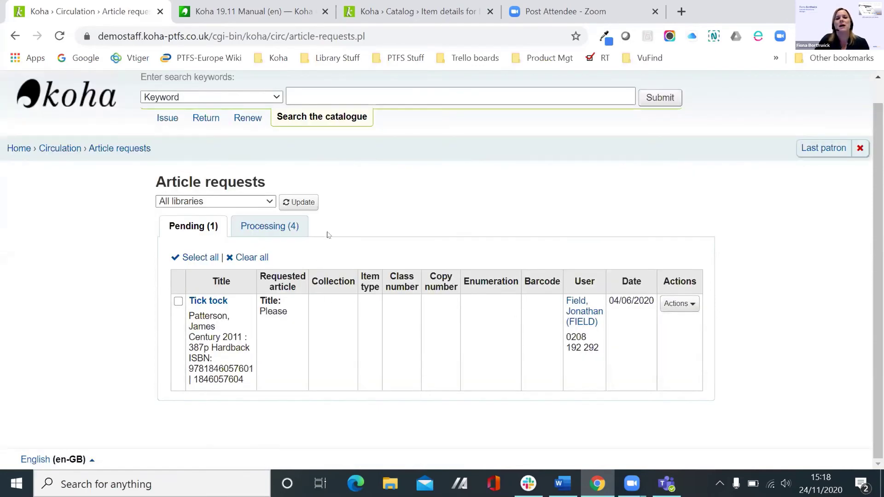
Mark the Journal of nursing management request complete on the Processing tab, then return home.
{"action": "left_click", "coordinate": [280, 236]}
{"action": "scroll", "coordinate": [304, 308], "scroll_direction": "down", "scroll_amount": 1}
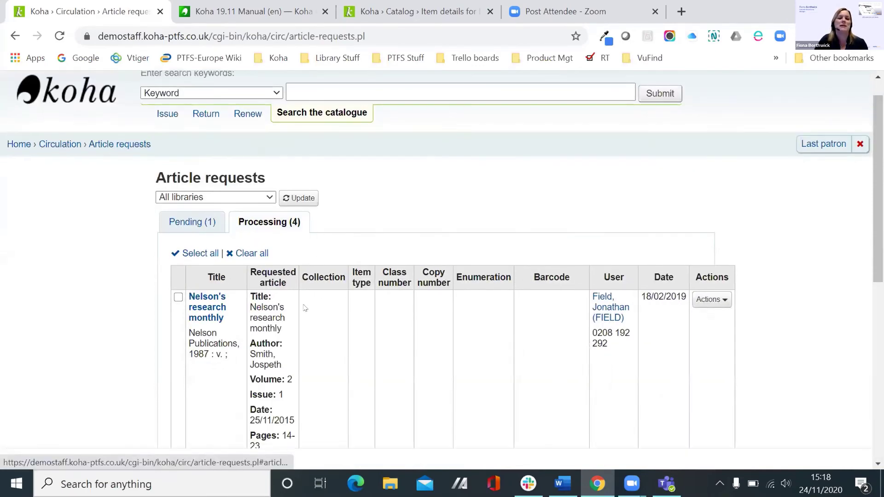
{"action": "scroll", "coordinate": [304, 308], "scroll_direction": "down", "scroll_amount": 7}
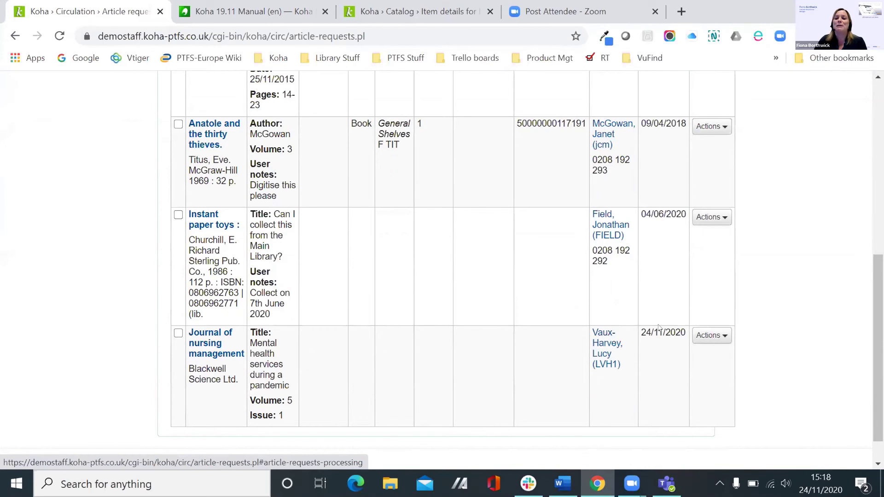
{"action": "left_click", "coordinate": [709, 336]}
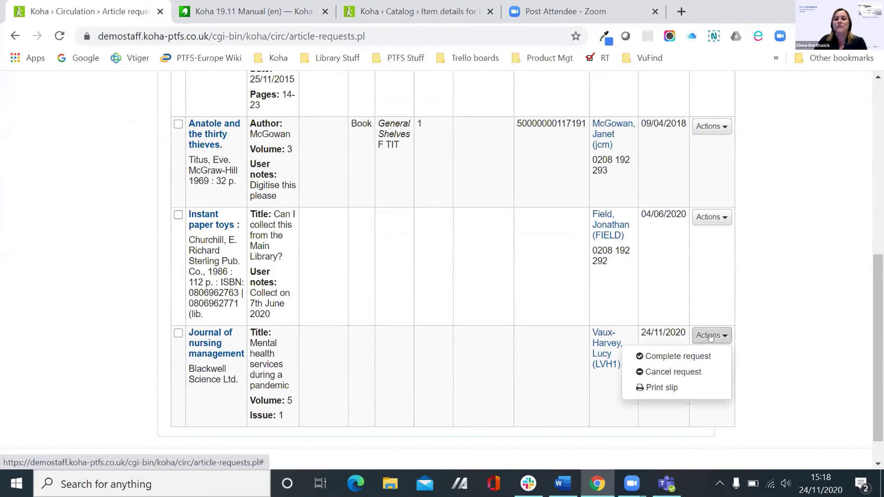
{"action": "left_click", "coordinate": [676, 356]}
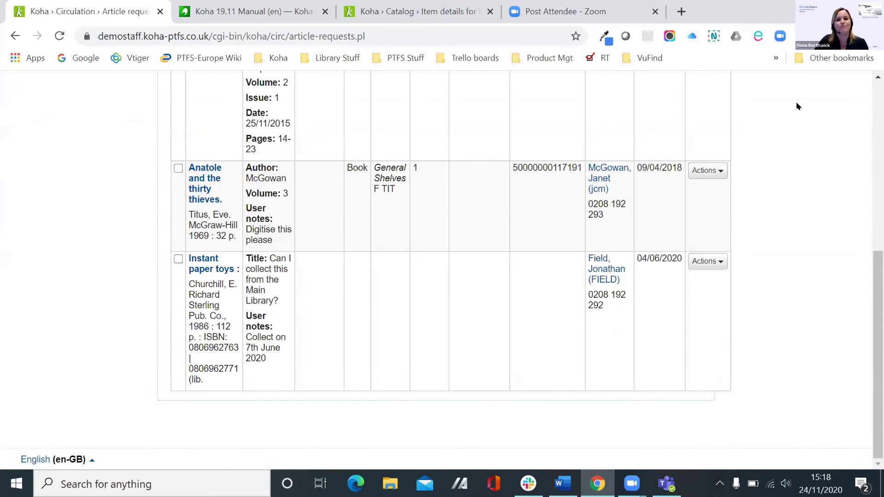
{"action": "scroll", "coordinate": [371, 187], "scroll_direction": "up", "scroll_amount": 7}
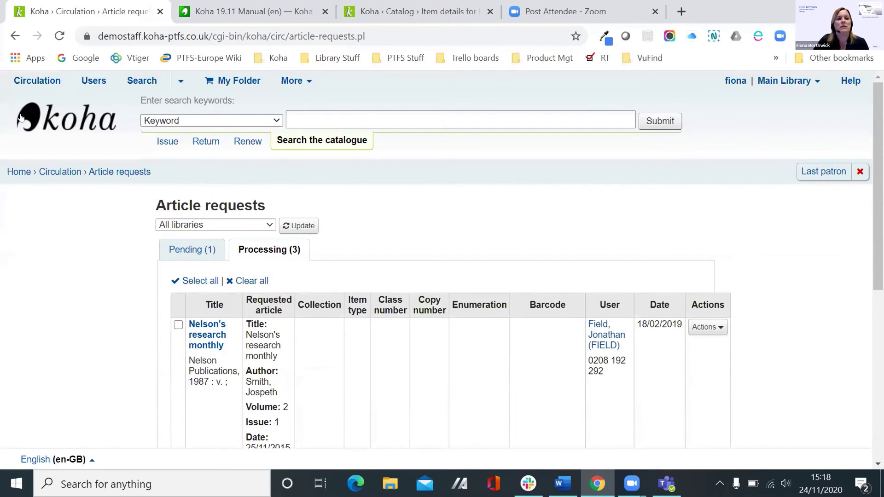
{"action": "left_click", "coordinate": [21, 118]}
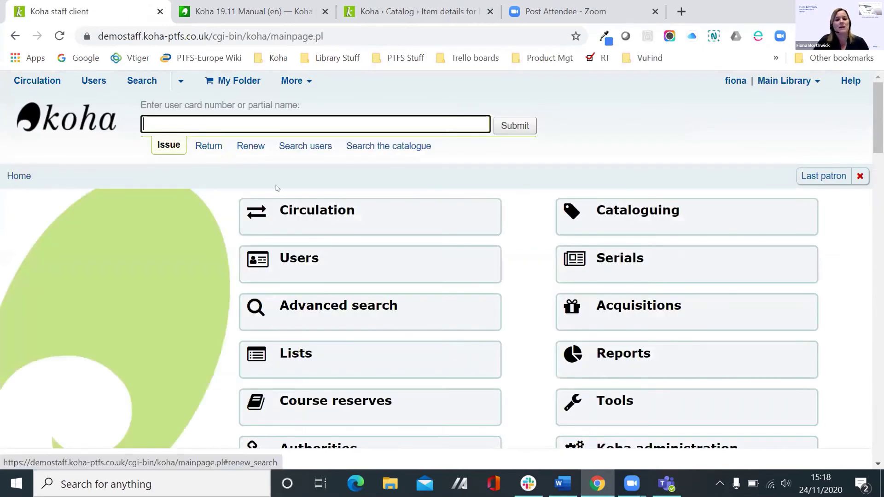
Open the ILL requests list from the home page and highlight its total of 52 requests.
{"action": "scroll", "coordinate": [299, 147], "scroll_direction": "down", "scroll_amount": 3}
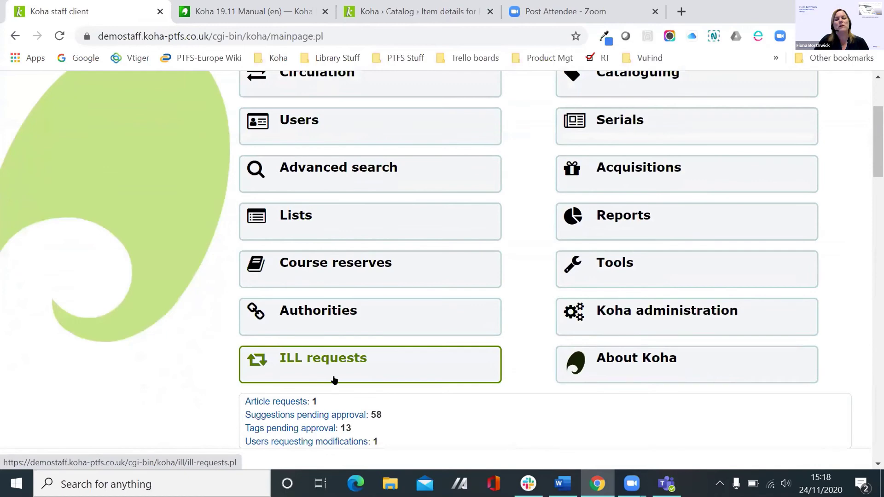
{"action": "scroll", "coordinate": [321, 374], "scroll_direction": "down", "scroll_amount": 3}
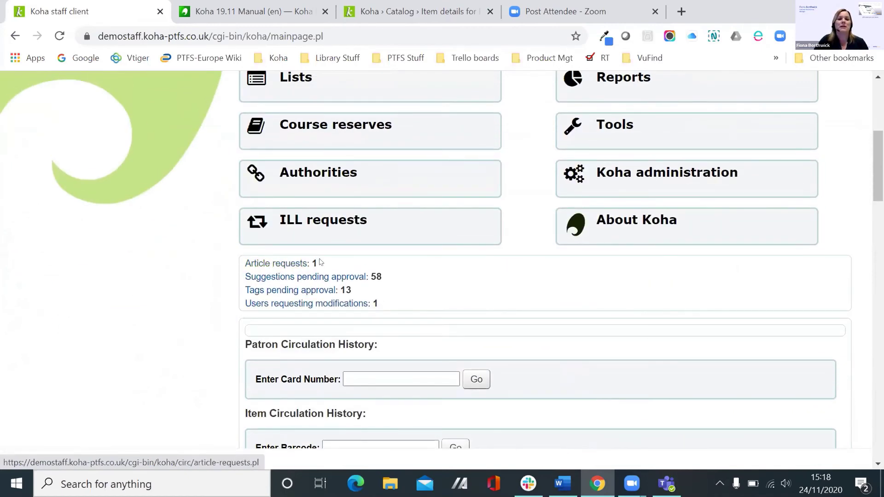
{"action": "left_click", "coordinate": [350, 227]}
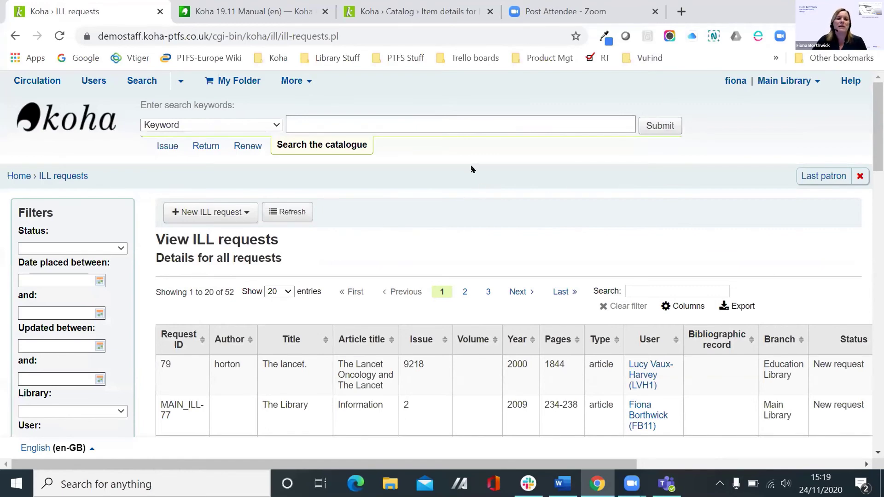
{"action": "scroll", "coordinate": [458, 187], "scroll_direction": "down", "scroll_amount": 3}
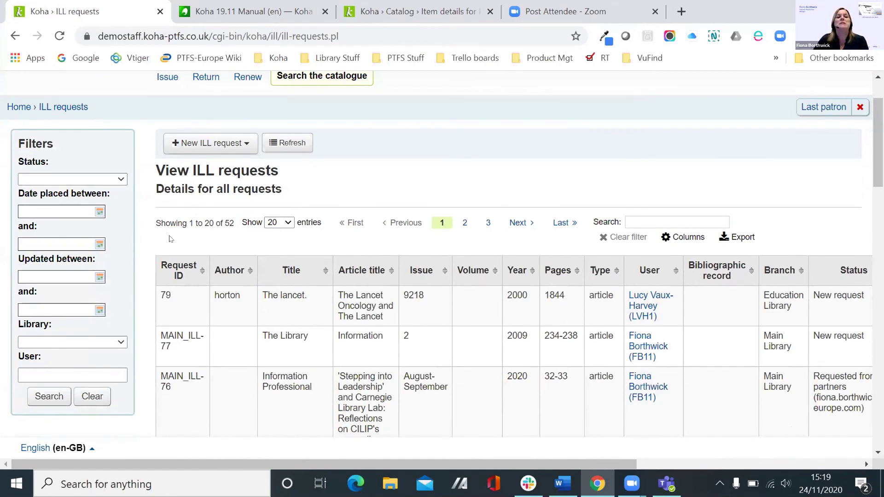
{"action": "left_click_drag", "start_coordinate": [177, 227], "coordinate": [251, 219]}
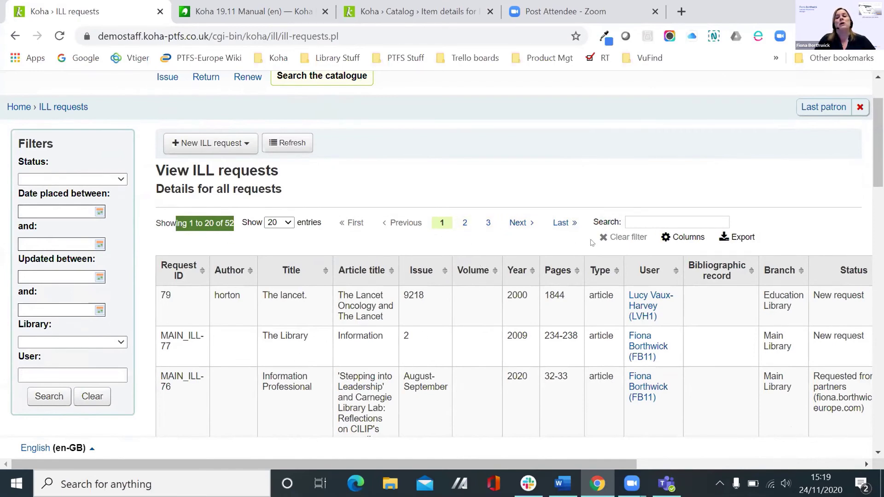
Filter the ILL requests table by the patron's first name, leaving 8 of 52 requests.
{"action": "left_click", "coordinate": [639, 221]}
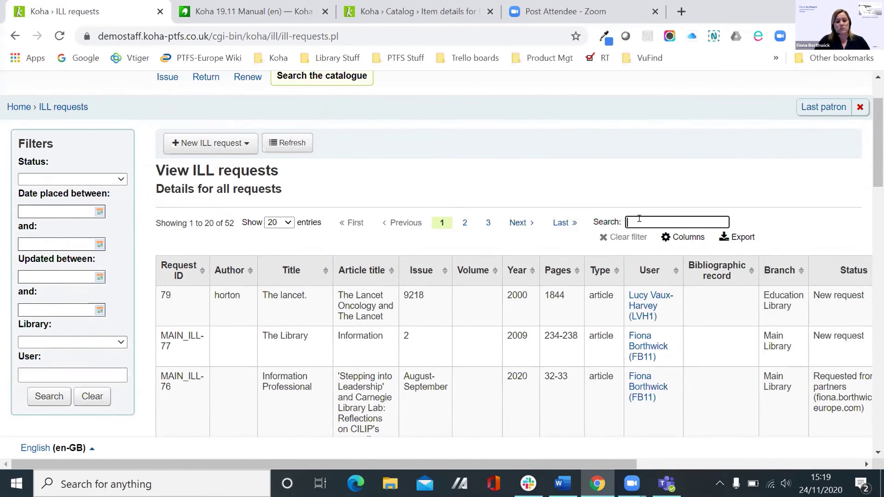
{"action": "type", "text": "lucy"}
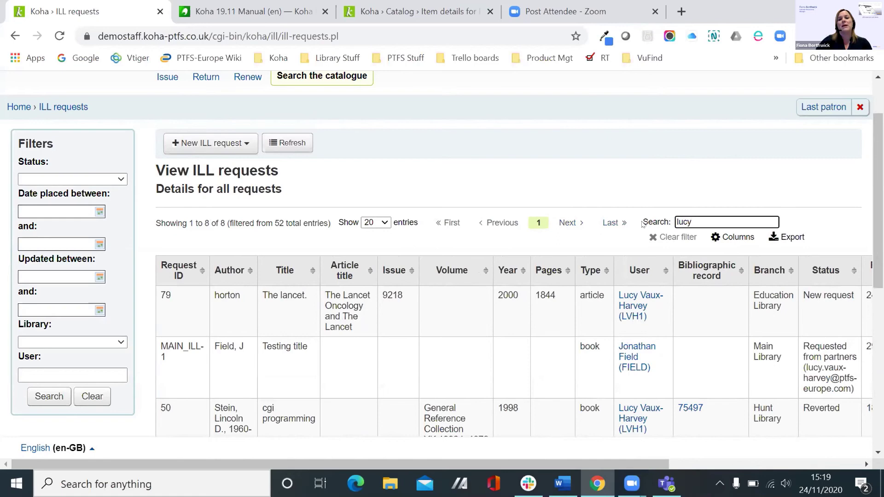
{"action": "scroll", "coordinate": [571, 301], "scroll_direction": "down", "scroll_amount": 3}
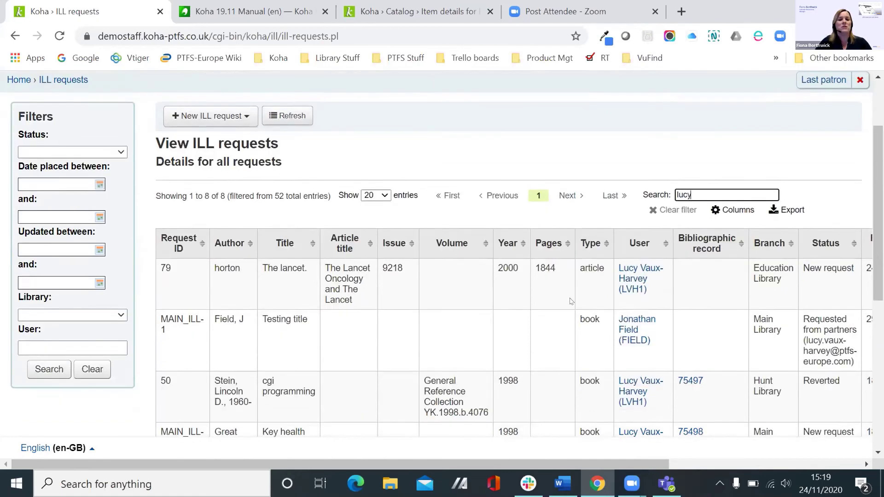
{"action": "scroll", "coordinate": [571, 301], "scroll_direction": "up", "scroll_amount": 2}
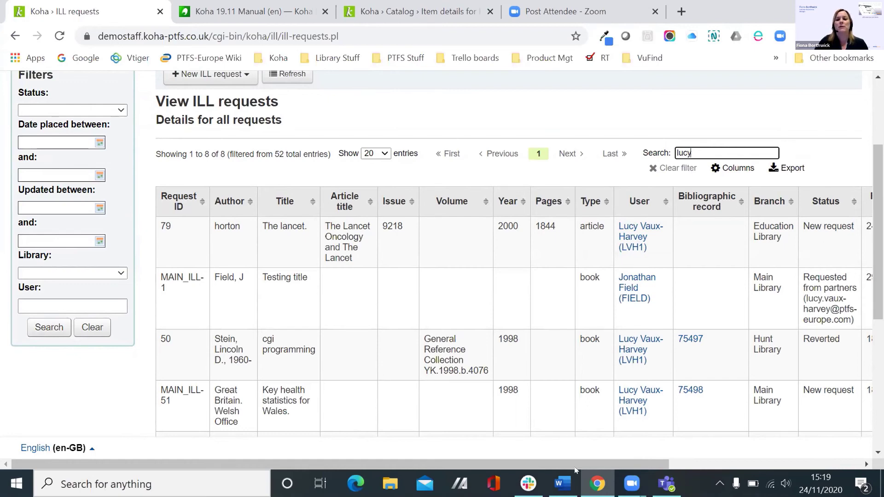
{"action": "scroll", "coordinate": [865, 454], "scroll_direction": "right", "scroll_amount": 3}
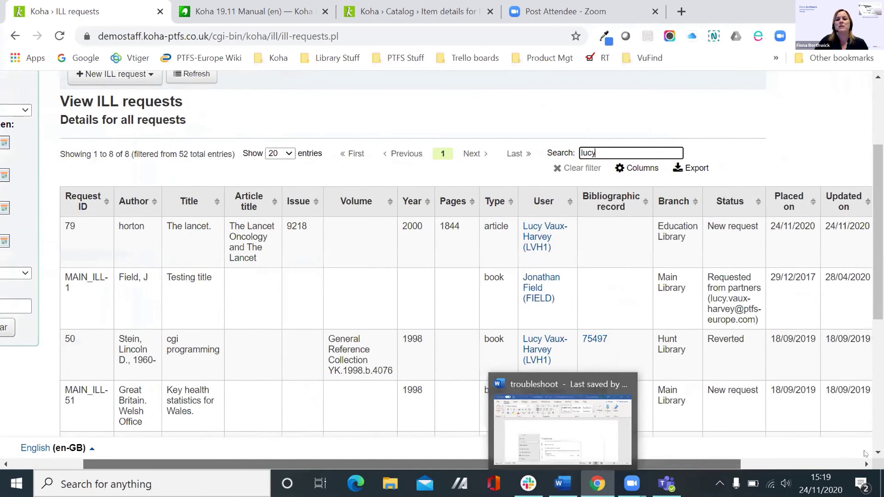
{"action": "scroll", "coordinate": [864, 454], "scroll_direction": "right", "scroll_amount": 5}
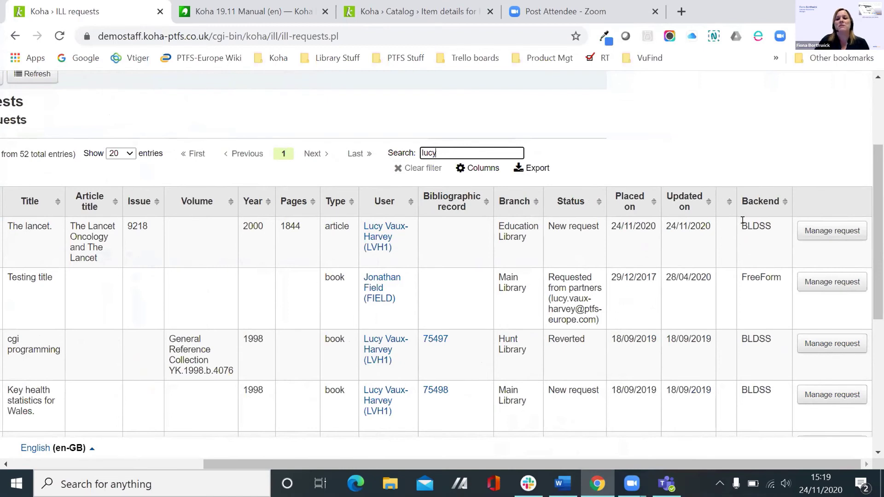
Open request 79 (The lancet), view its item metadata editor, then go back to the request.
{"action": "left_click", "coordinate": [831, 230]}
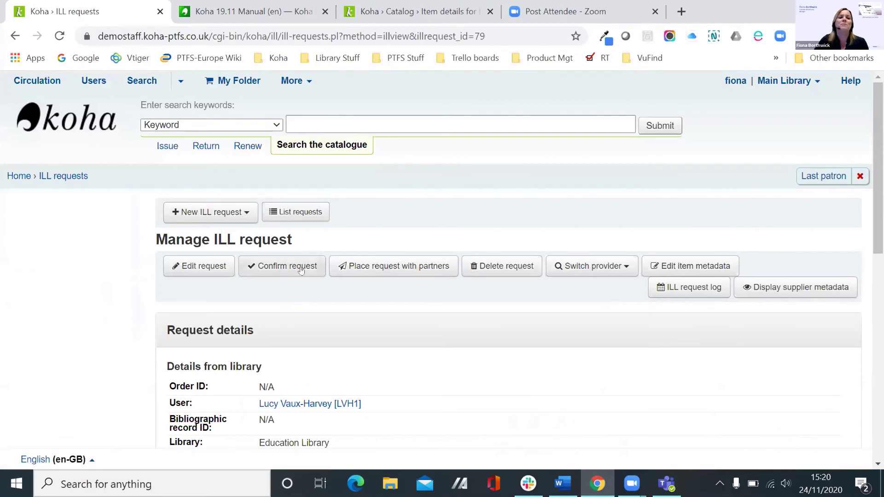
{"action": "scroll", "coordinate": [278, 256], "scroll_direction": "down", "scroll_amount": 3}
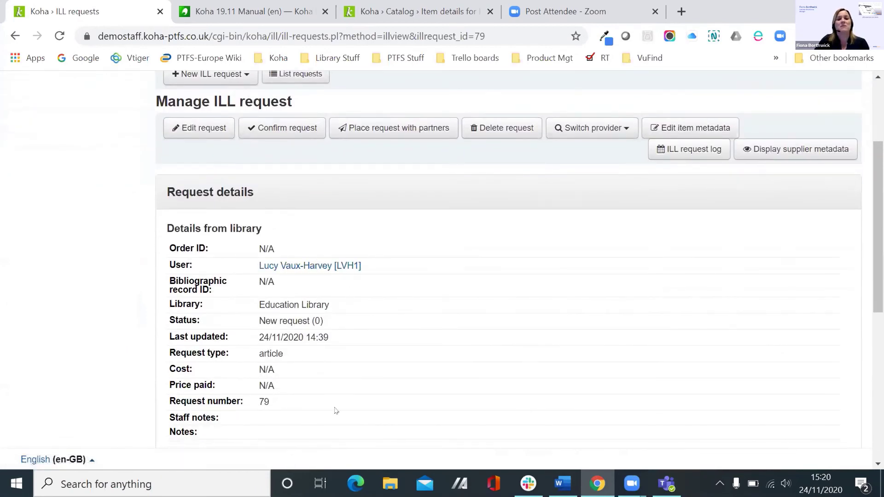
{"action": "left_click", "coordinate": [676, 130]}
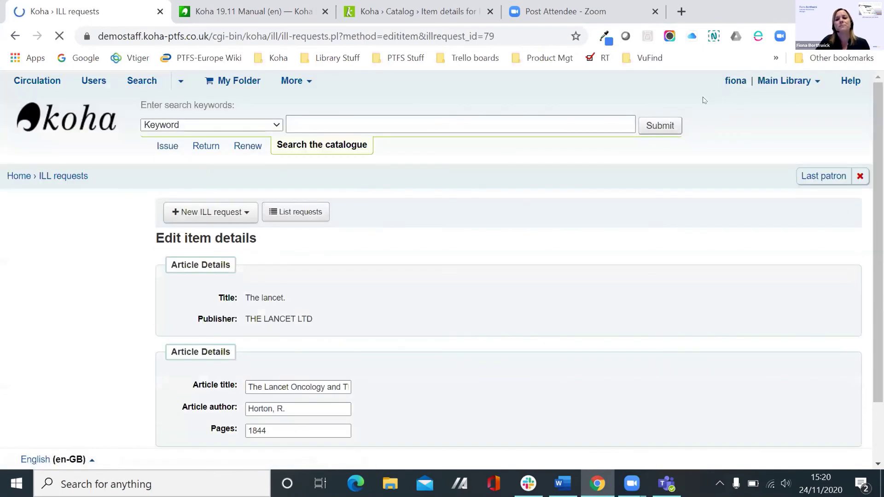
{"action": "key", "text": "alt+Left"}
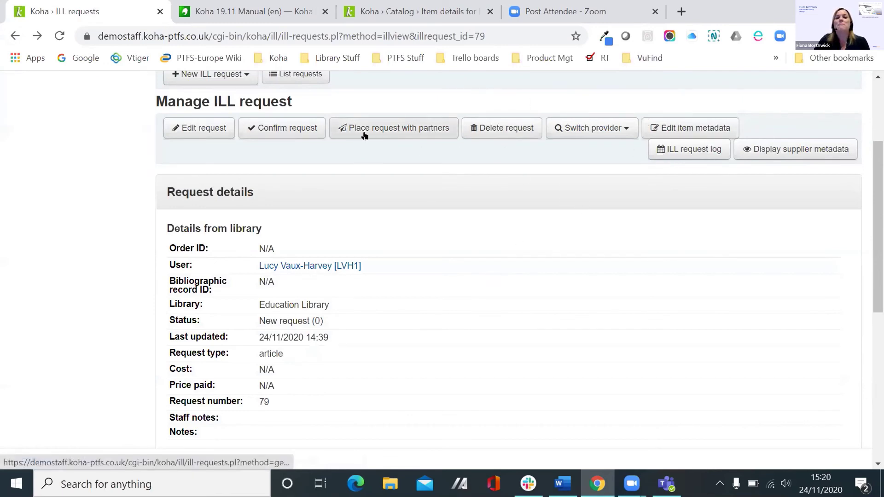
Start a partner request for The lancet article, choose MAIN - Test Partner, and review the prefilled email.
{"action": "left_click", "coordinate": [396, 130]}
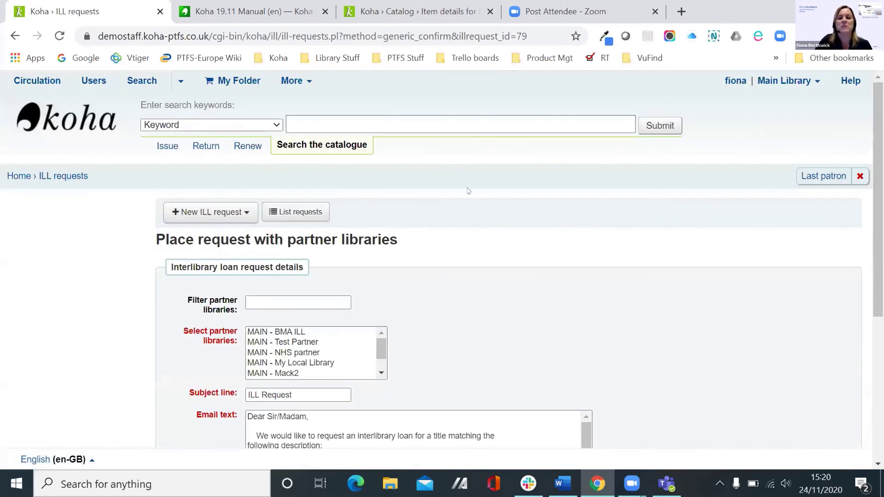
{"action": "scroll", "coordinate": [479, 186], "scroll_direction": "down", "scroll_amount": 1}
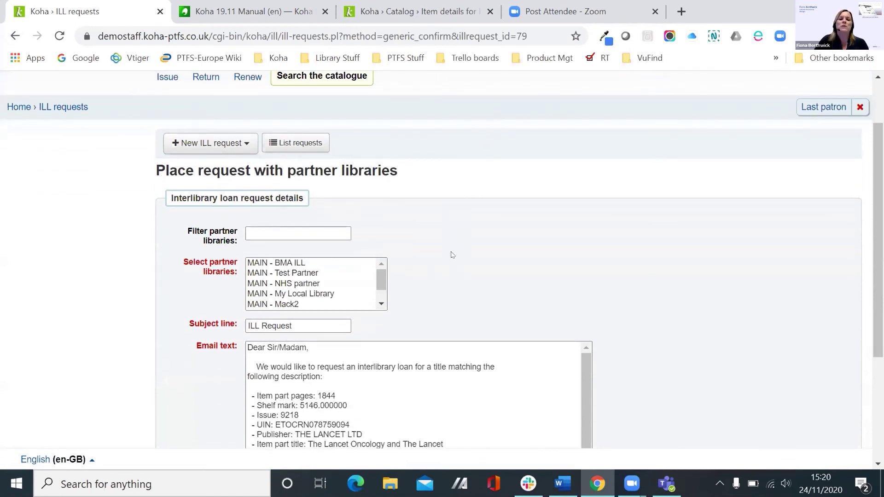
{"action": "scroll", "coordinate": [452, 240], "scroll_direction": "down", "scroll_amount": 1}
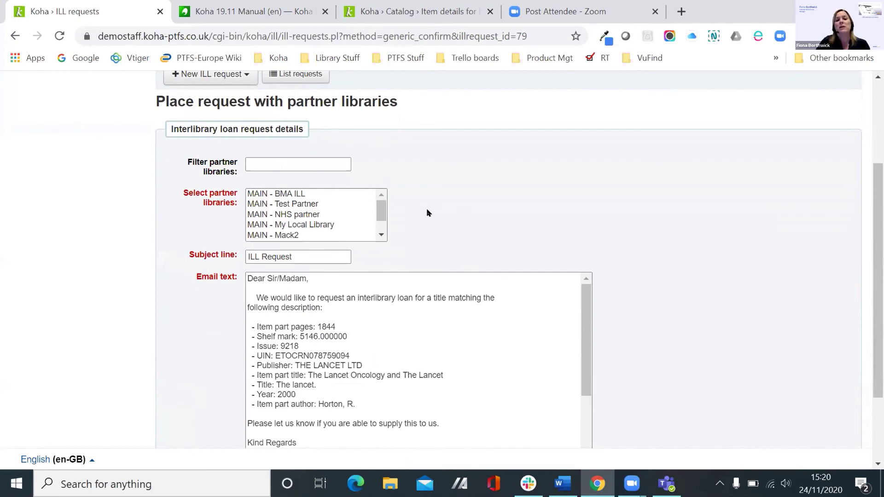
{"action": "left_click", "coordinate": [282, 204]}
{"action": "scroll", "coordinate": [360, 367], "scroll_direction": "down", "scroll_amount": 3}
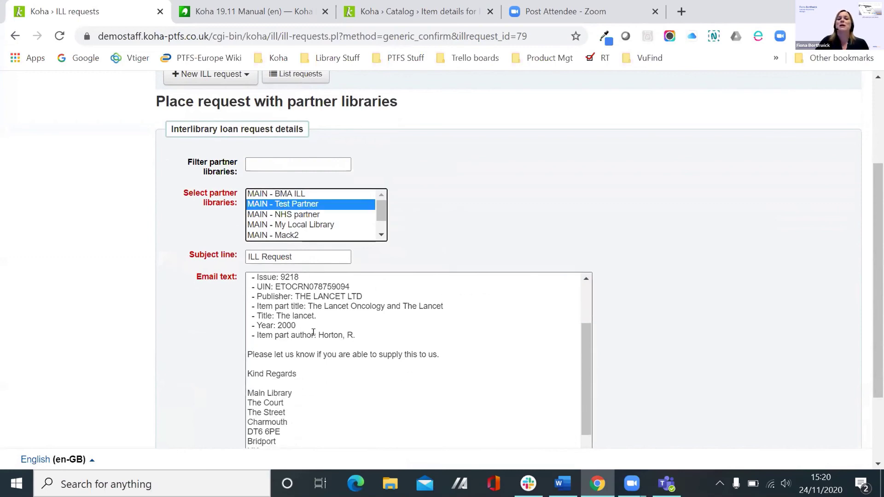
{"action": "scroll", "coordinate": [405, 357], "scroll_direction": "up", "scroll_amount": 3}
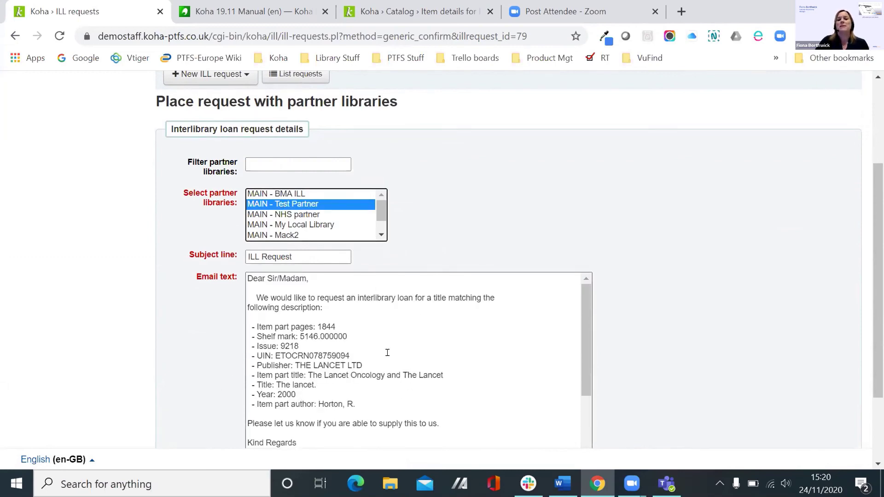
{"action": "scroll", "coordinate": [442, 258], "scroll_direction": "down", "scroll_amount": 2}
{"action": "scroll", "coordinate": [442, 258], "scroll_direction": "up", "scroll_amount": 4}
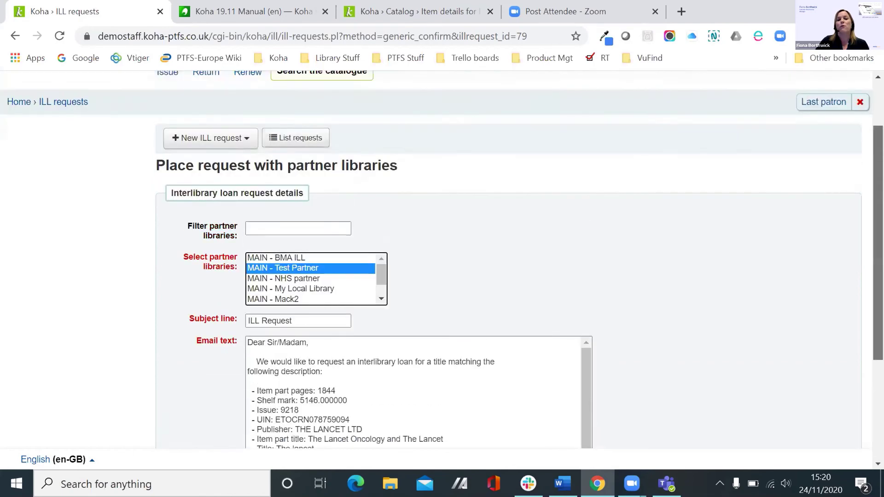
{"action": "scroll", "coordinate": [442, 258], "scroll_direction": "down", "scroll_amount": 3}
{"action": "scroll", "coordinate": [202, 401], "scroll_direction": "down", "scroll_amount": 1}
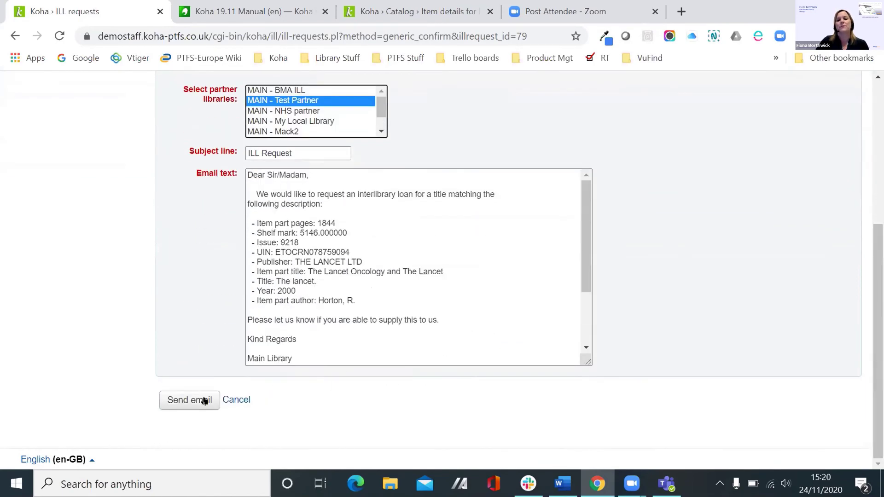
{"action": "scroll", "coordinate": [528, 373], "scroll_direction": "up", "scroll_amount": 4}
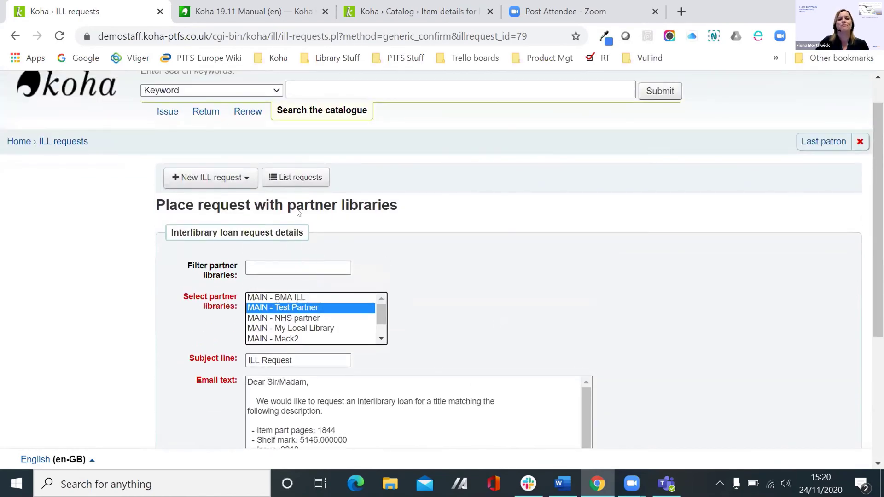
Return to request 79 and confirm it with 24 Hours speed and Standard quality.
{"action": "left_click", "coordinate": [15, 36]}
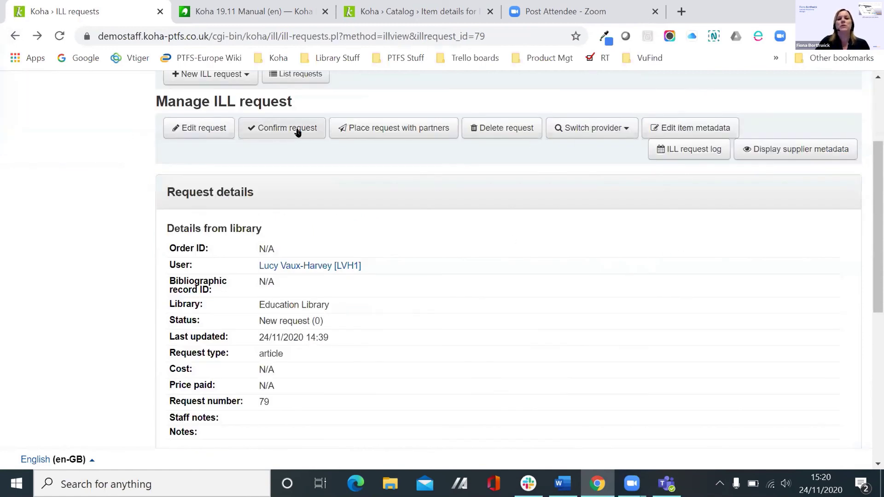
{"action": "left_click", "coordinate": [298, 131]}
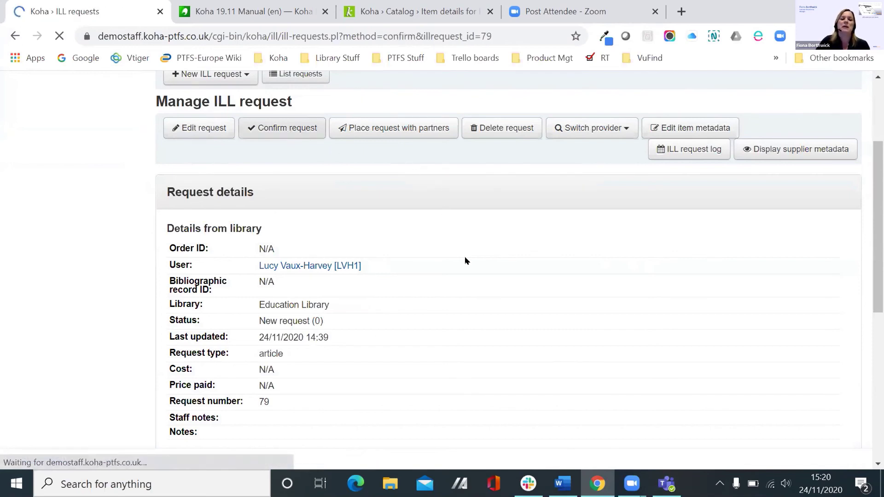
{"action": "scroll", "coordinate": [465, 261], "scroll_direction": "down", "scroll_amount": 3}
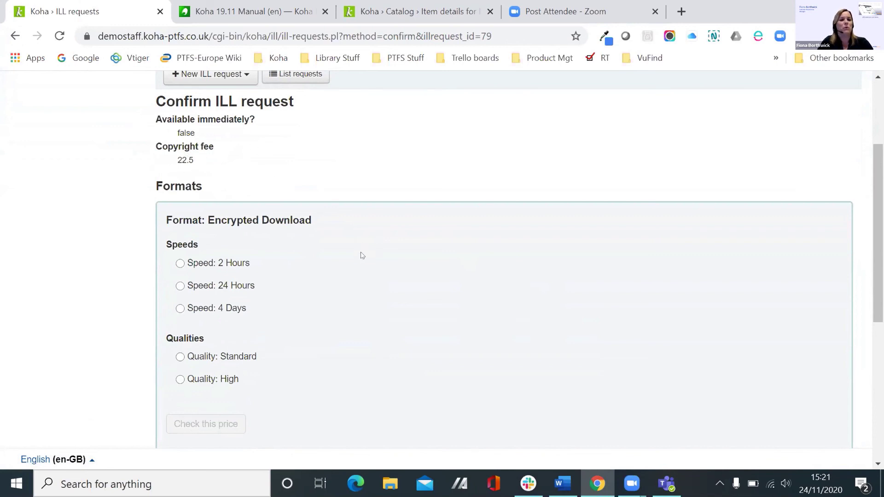
{"action": "left_click", "coordinate": [180, 286]}
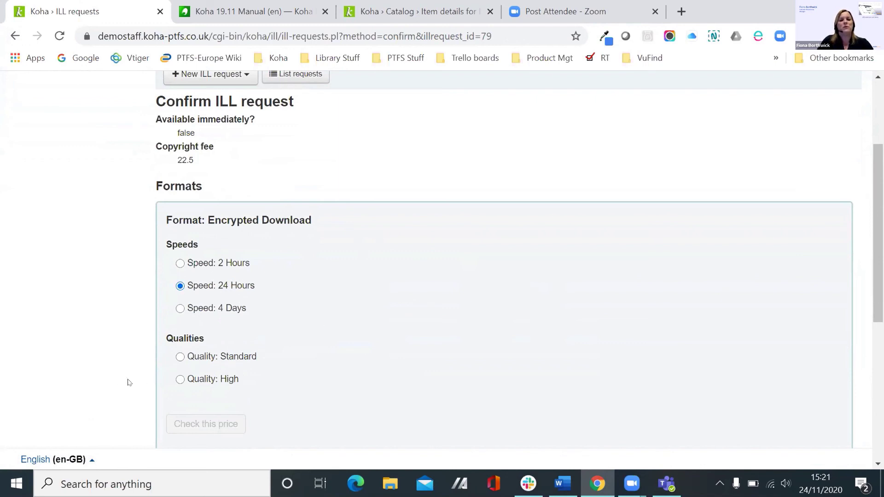
{"action": "left_click", "coordinate": [180, 358]}
Check the USD 28.1 price and place the request, which fails with an invalid branch email error.
{"action": "scroll", "coordinate": [310, 345], "scroll_direction": "down", "scroll_amount": 3}
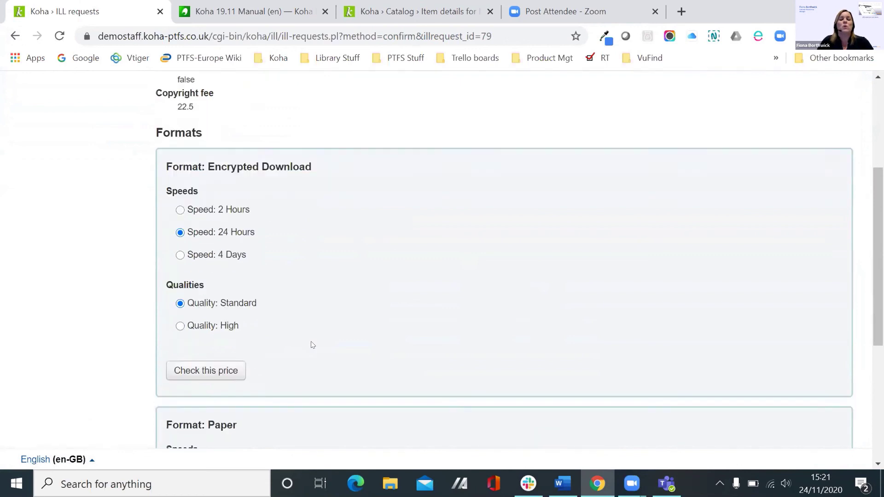
{"action": "left_click", "coordinate": [234, 292]}
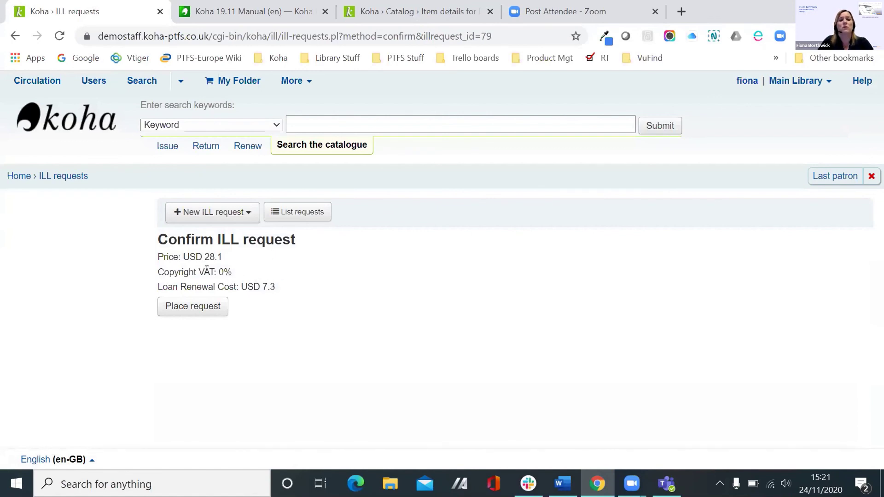
{"action": "left_click", "coordinate": [208, 307]}
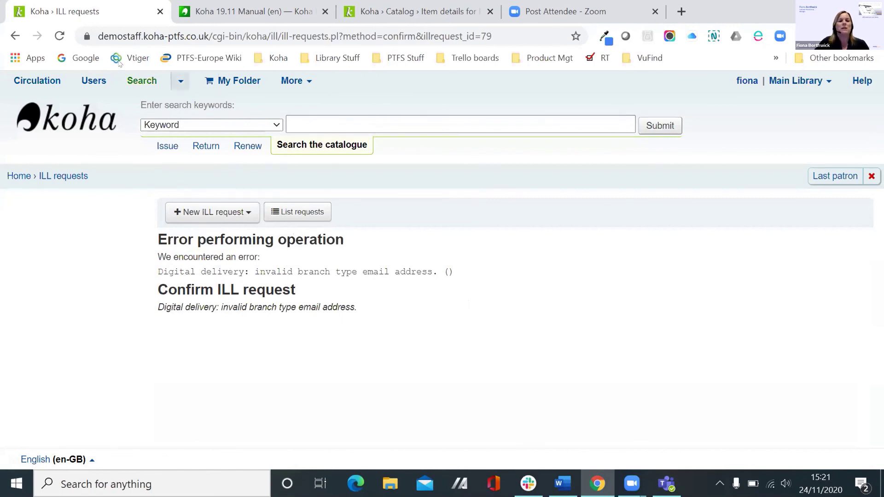
{"action": "left_click", "coordinate": [69, 177]}
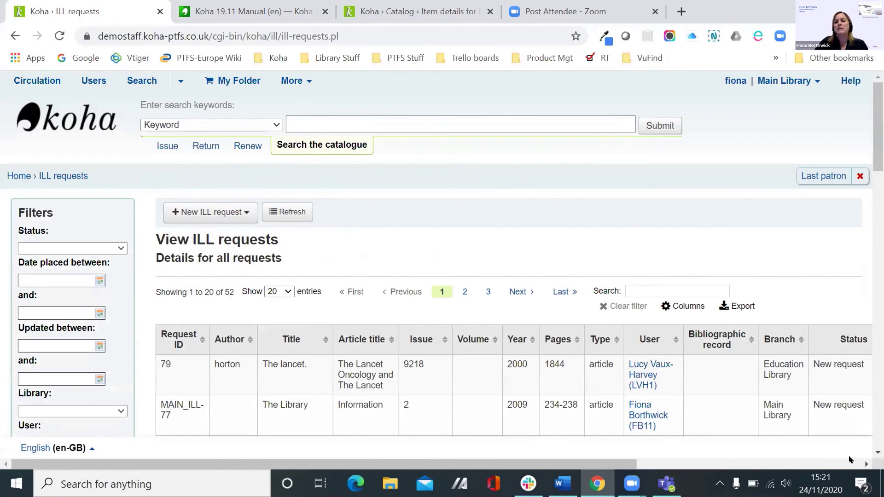
Scroll the 52-request list, highlighting statuses such as request 79's New request.
{"action": "left_click", "coordinate": [866, 464]}
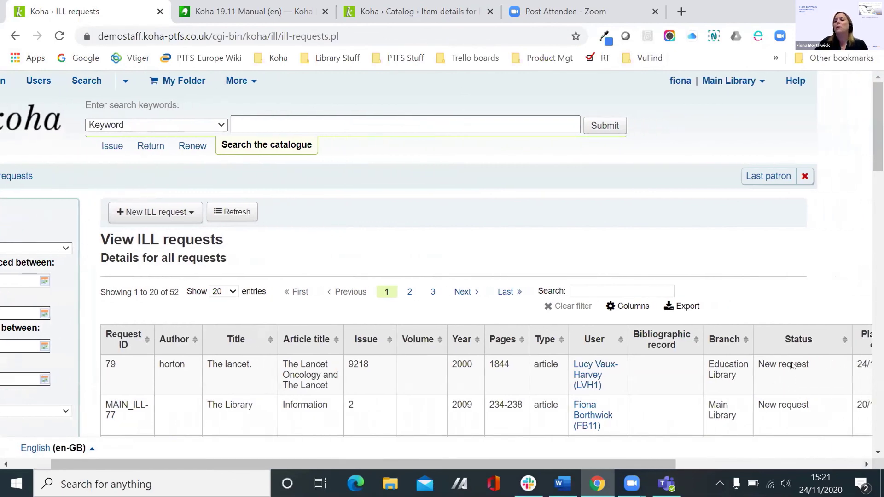
{"action": "left_click_drag", "start_coordinate": [810, 366], "coordinate": [759, 365]}
{"action": "scroll", "coordinate": [809, 362], "scroll_direction": "down", "scroll_amount": 3}
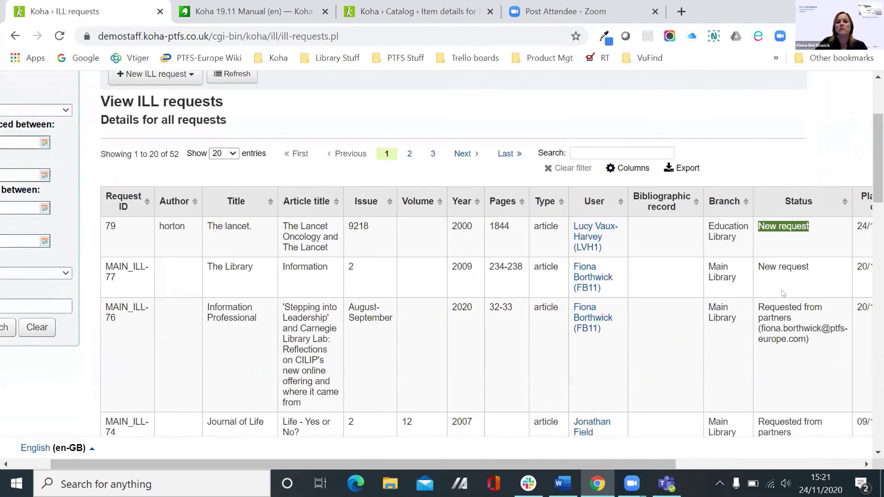
{"action": "left_click_drag", "start_coordinate": [756, 307], "coordinate": [790, 318]}
{"action": "scroll", "coordinate": [795, 345], "scroll_direction": "down", "scroll_amount": 2}
{"action": "scroll", "coordinate": [795, 350], "scroll_direction": "down", "scroll_amount": 6}
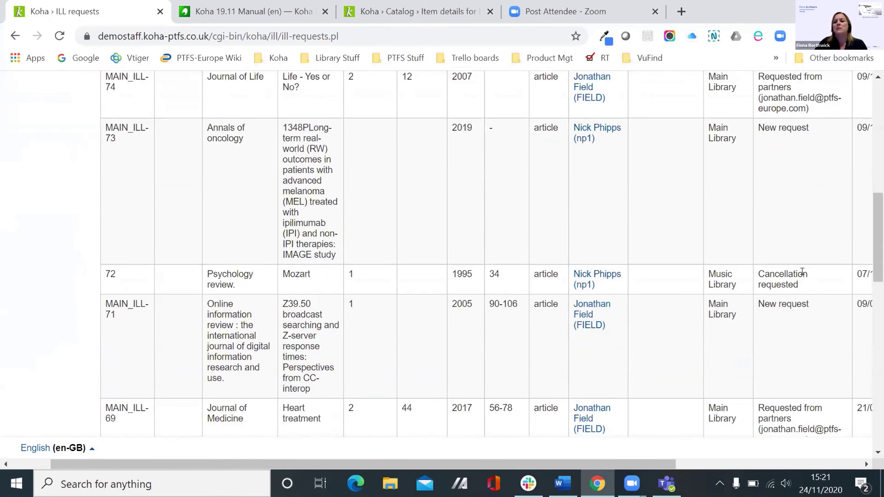
{"action": "scroll", "coordinate": [801, 272], "scroll_direction": "down", "scroll_amount": 7}
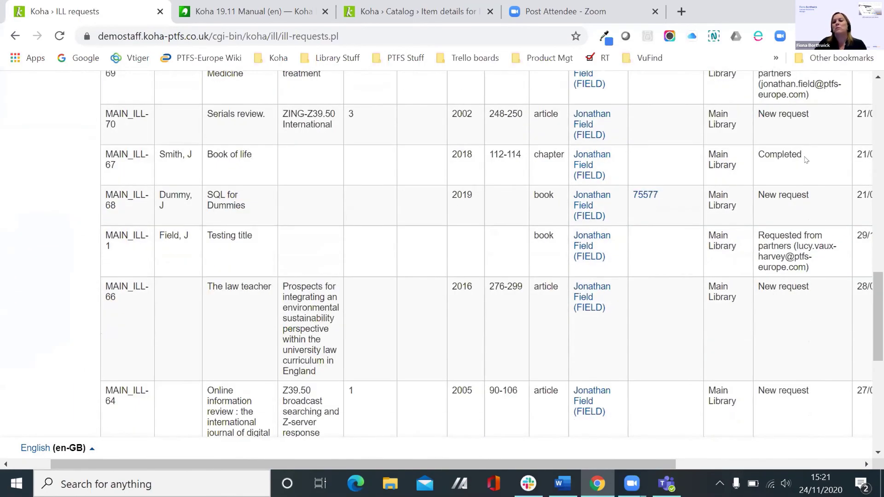